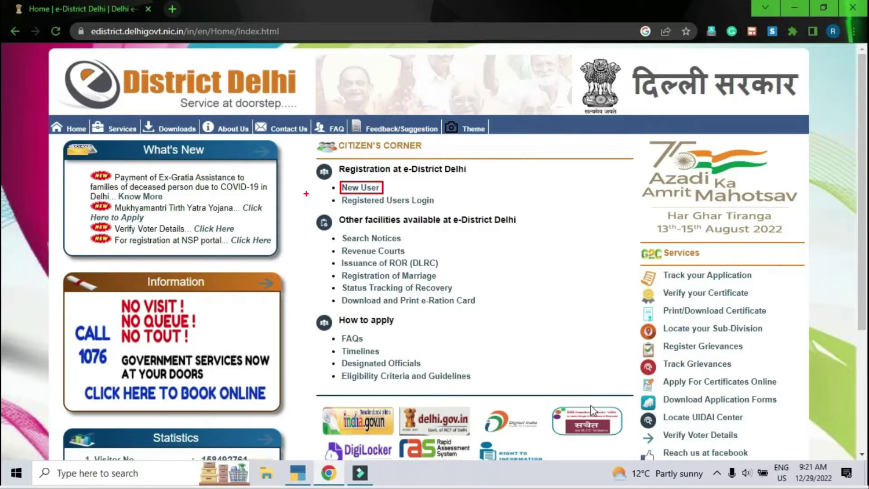
click(338, 192)
mouse_move(339, 192)
mouse_down()
mouse_move(398, 211)
mouse_move(439, 211)
mouse_up()
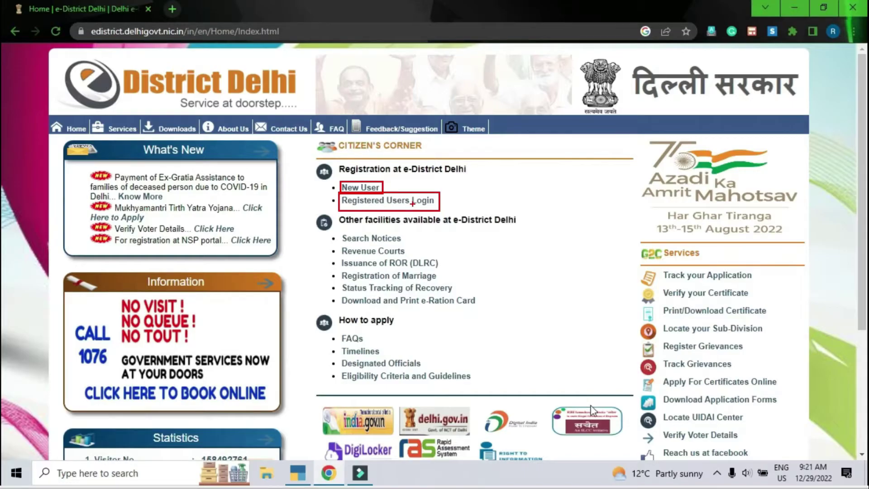
key(Escape)
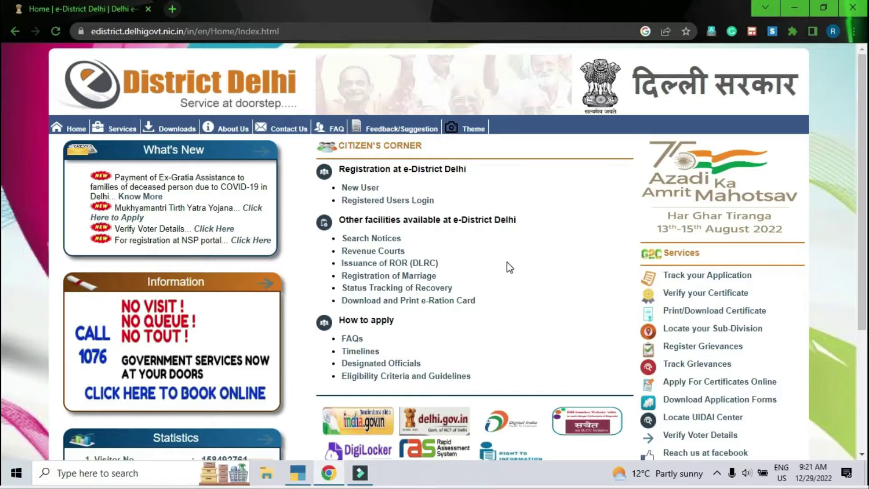
Step: Open the login form for registered users of the citizen portal
click(374, 200)
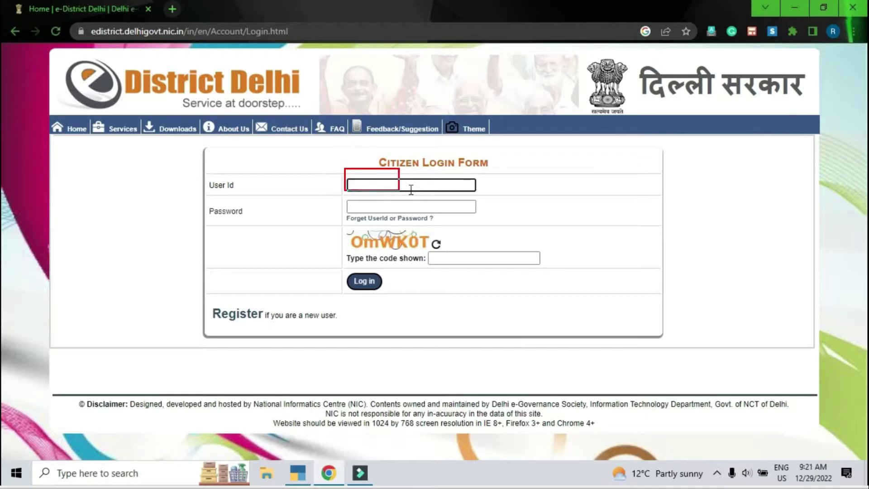
mouse_move(346, 197)
mouse_down()
mouse_move(418, 219)
mouse_move(492, 273)
mouse_up()
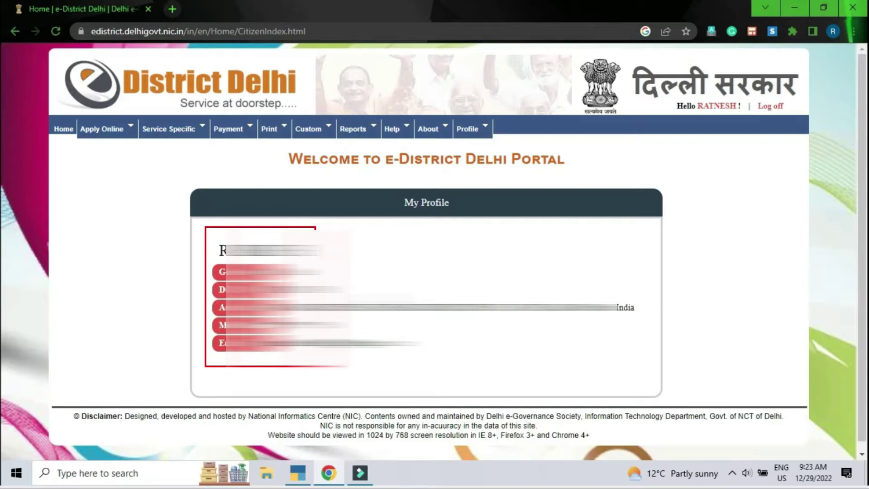
Step: Start an application for Issuance of Income Certificate from the Department of Revenue's list of online services
click(131, 131)
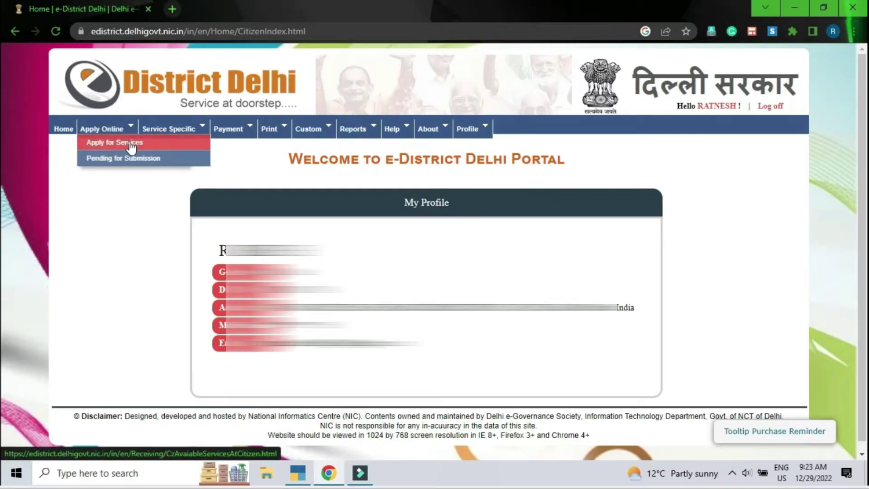
click(130, 144)
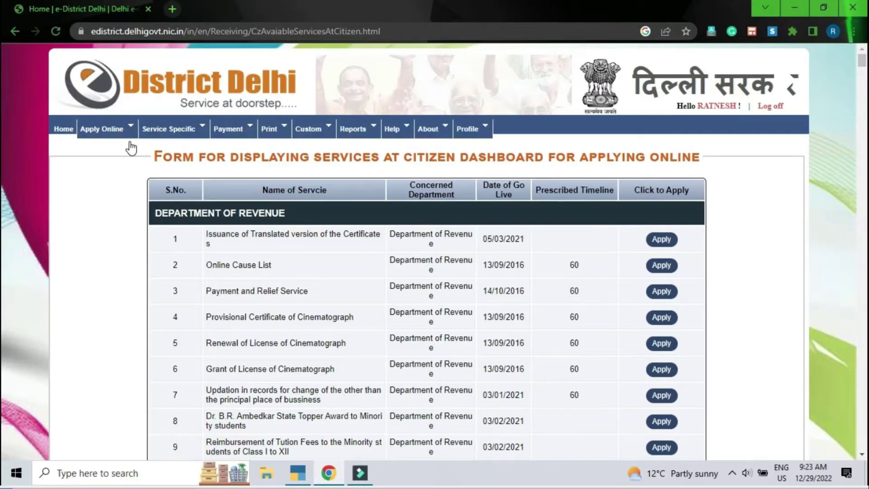
scroll(564, 222, down, 5)
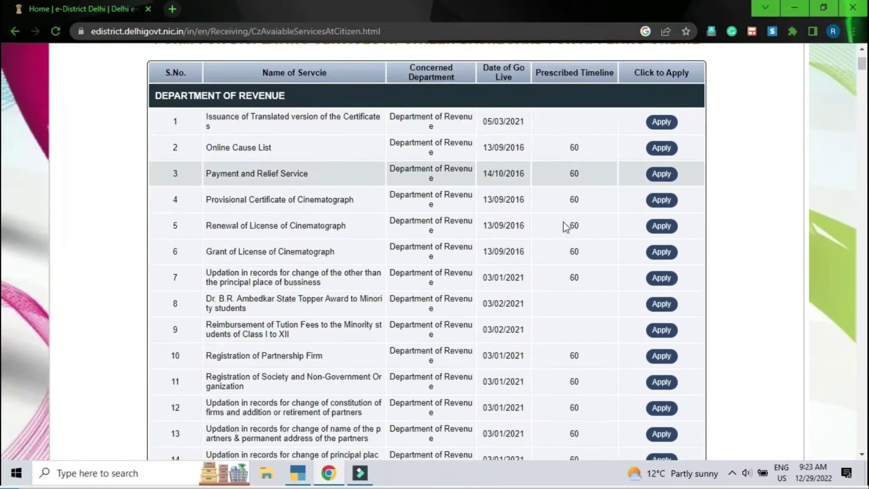
scroll(563, 223, down, 2)
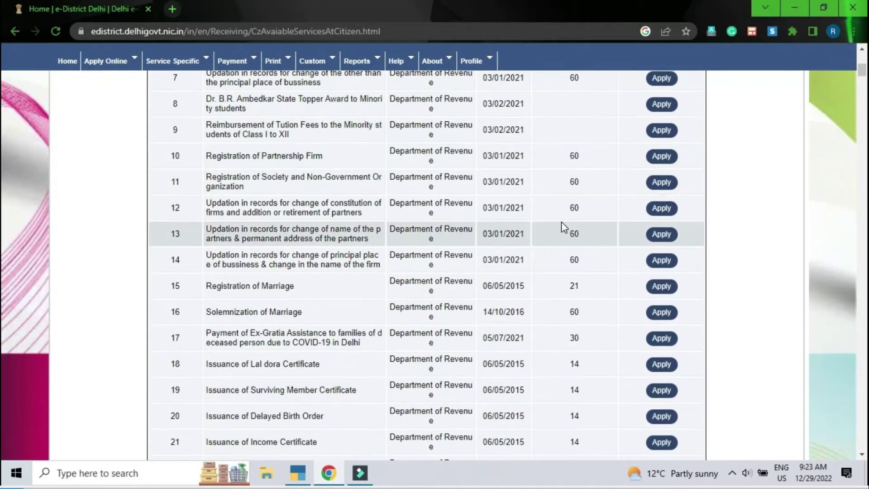
scroll(769, 171, down, 1)
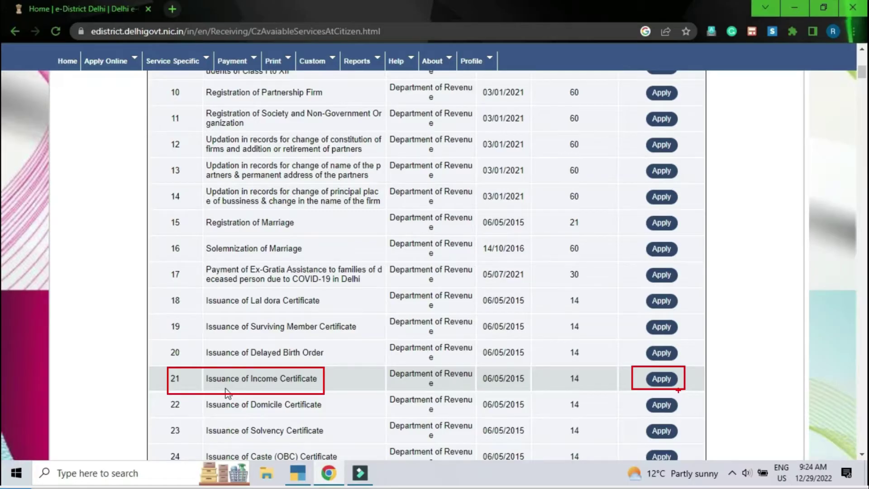
click(661, 378)
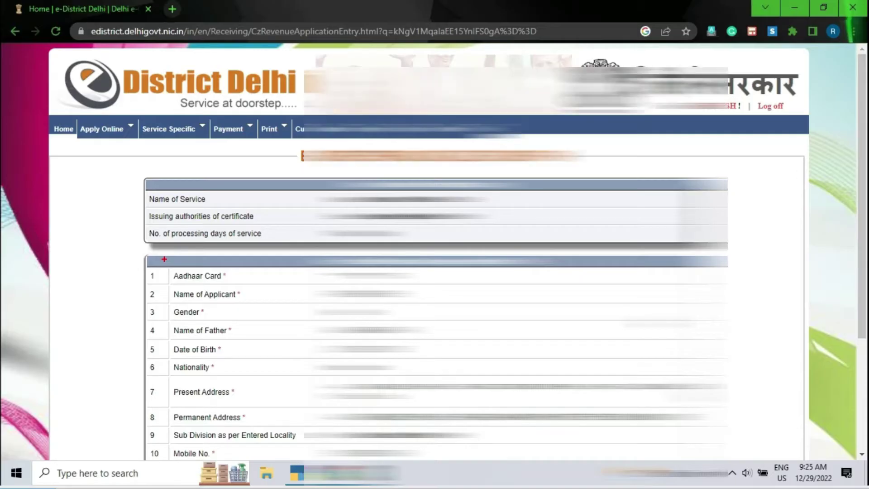
Step: Accept the personal details from the registration profile and continue to the income certificate entry form
scroll(740, 286, down, 3)
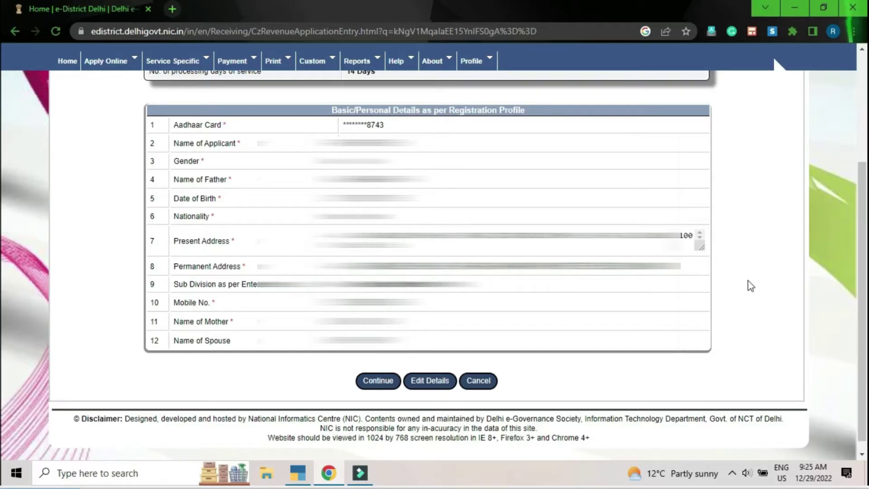
click(375, 384)
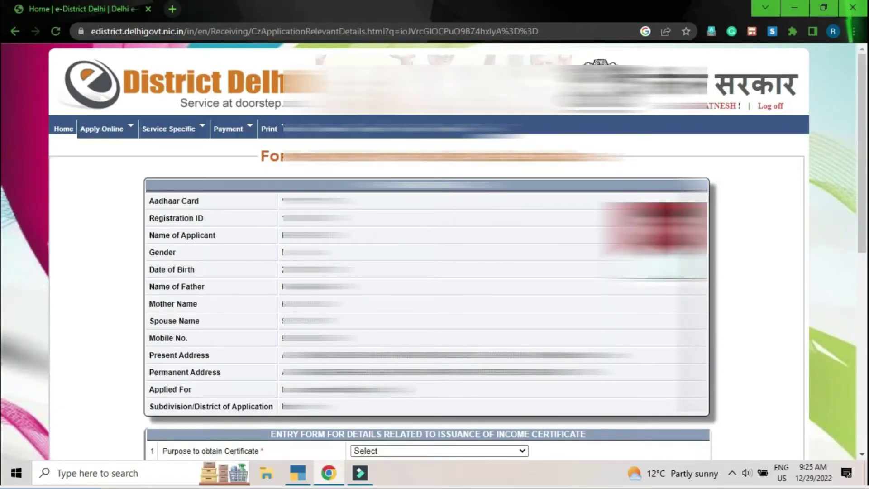
Step: Set the purpose to obtain the certificate to Others
scroll(852, 254, down, 2)
drag(853, 254, 843, 364)
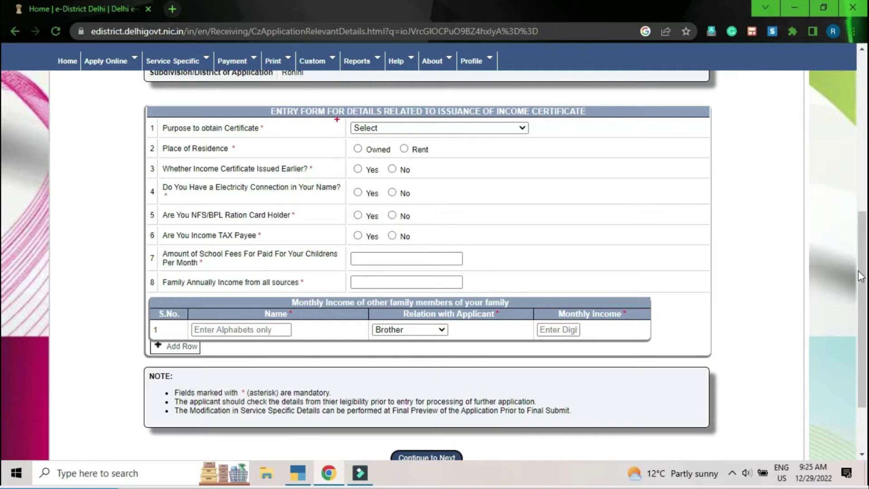
drag(338, 118, 413, 140)
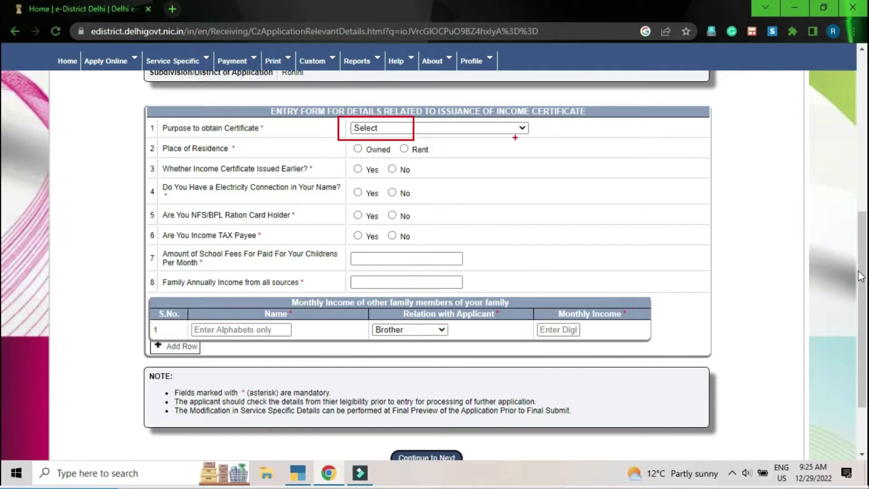
click(490, 129)
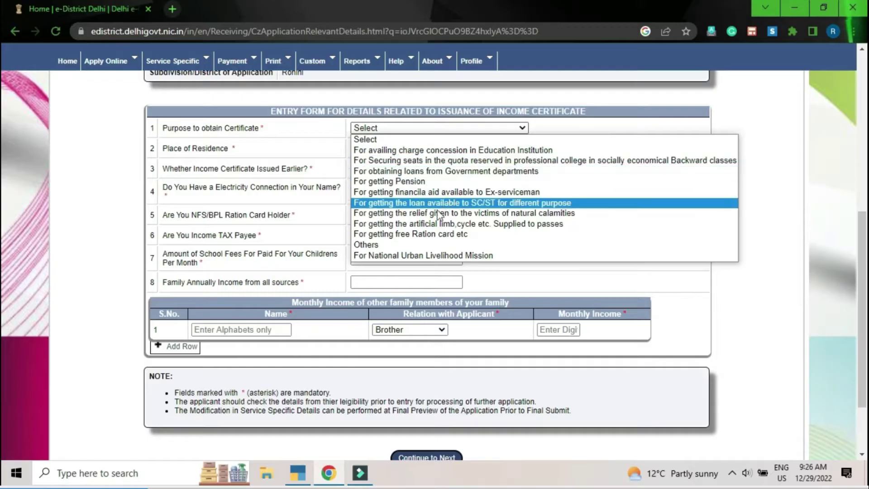
click(396, 246)
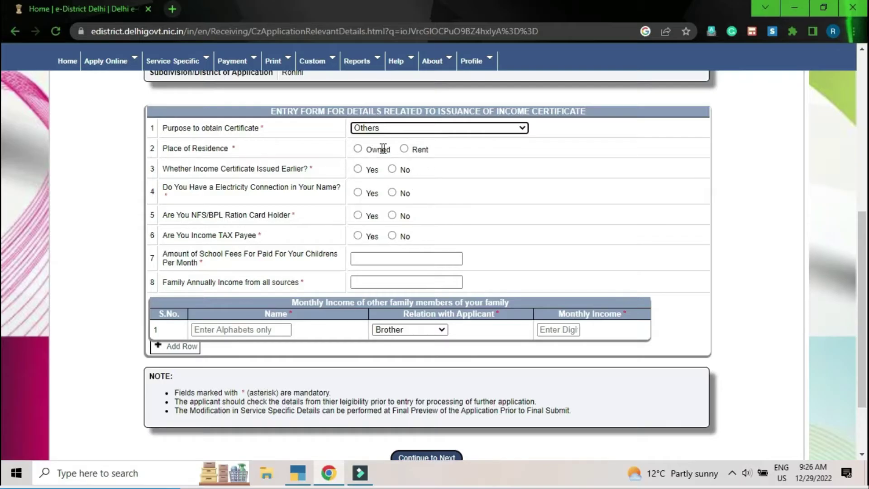
Step: Set the place of residence to Owned and answer No to whether an income certificate was issued earlier
click(358, 150)
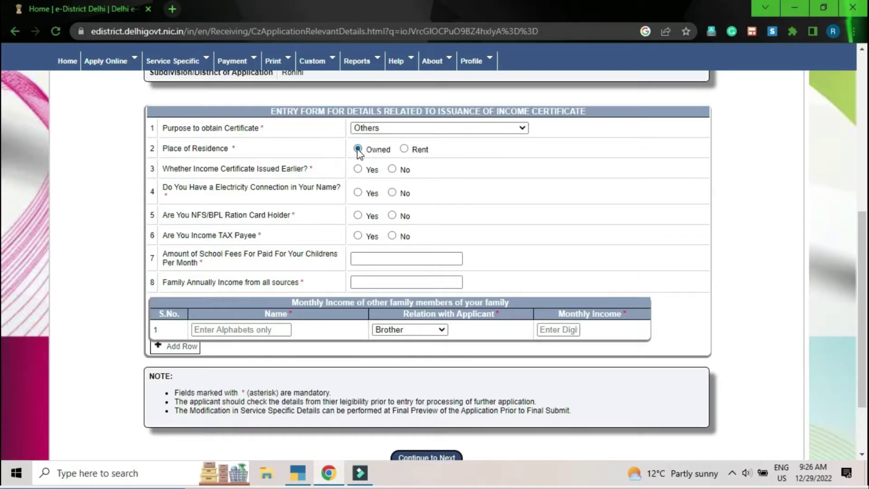
click(405, 150)
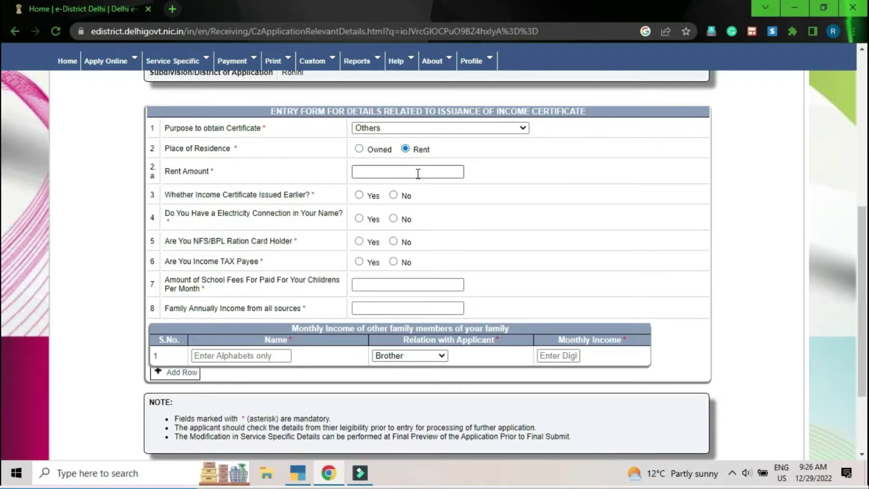
click(359, 149)
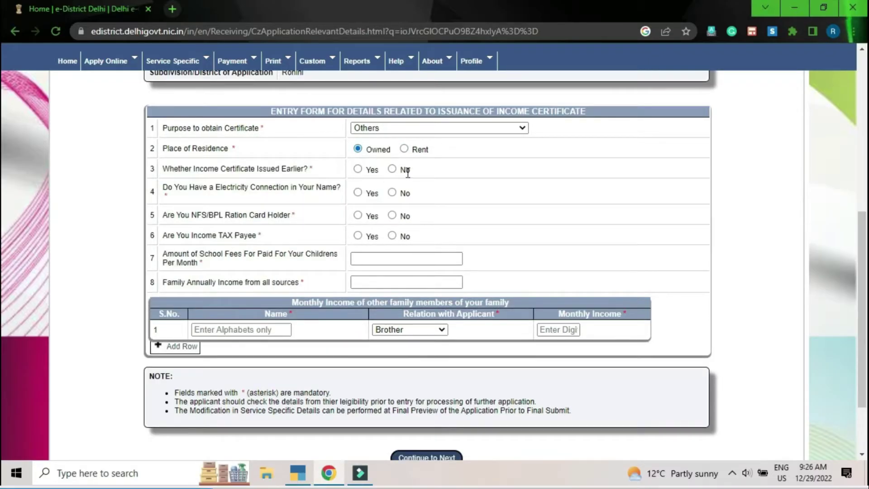
click(360, 168)
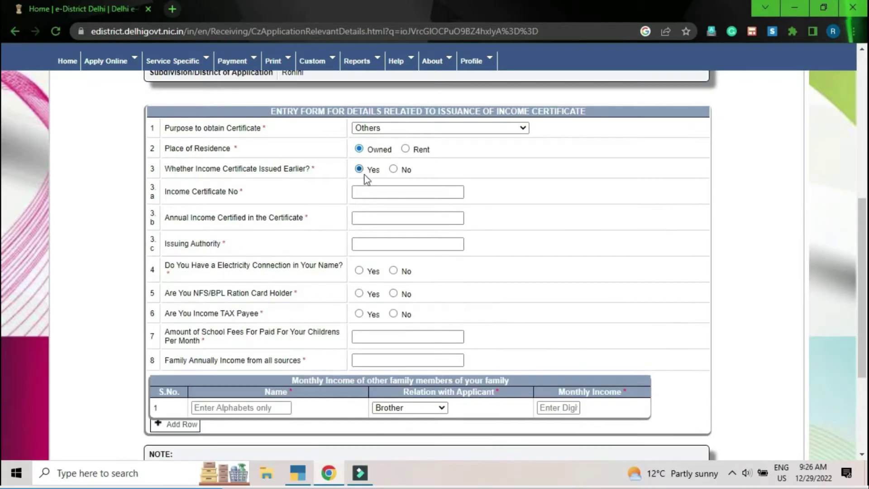
click(392, 171)
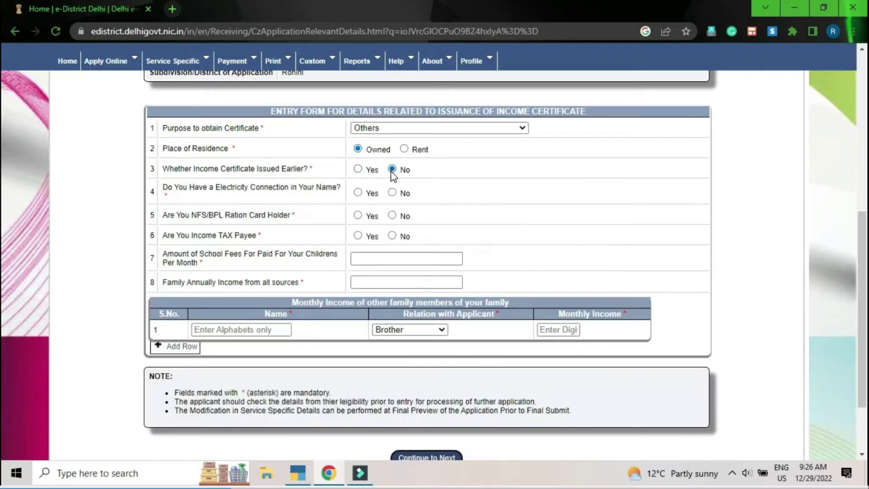
Step: Answer No to having an electricity connection in the applicant's name and to being an NFS/BPL ration card holder
click(357, 193)
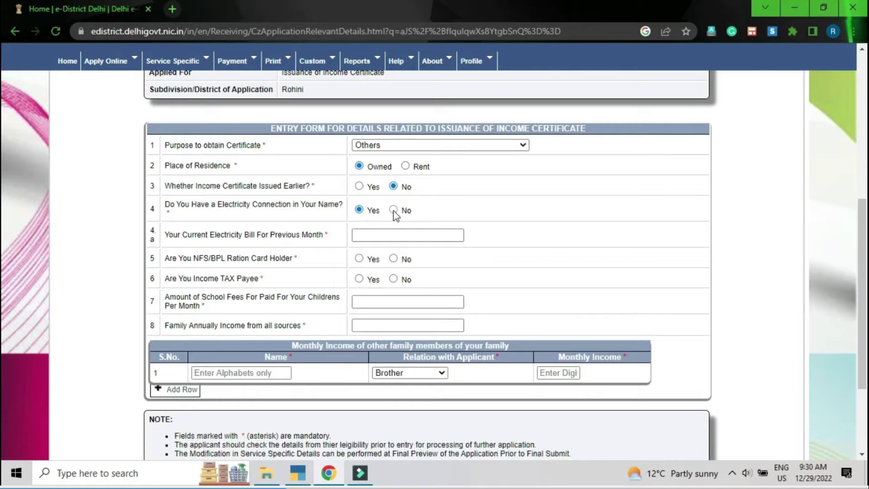
click(393, 209)
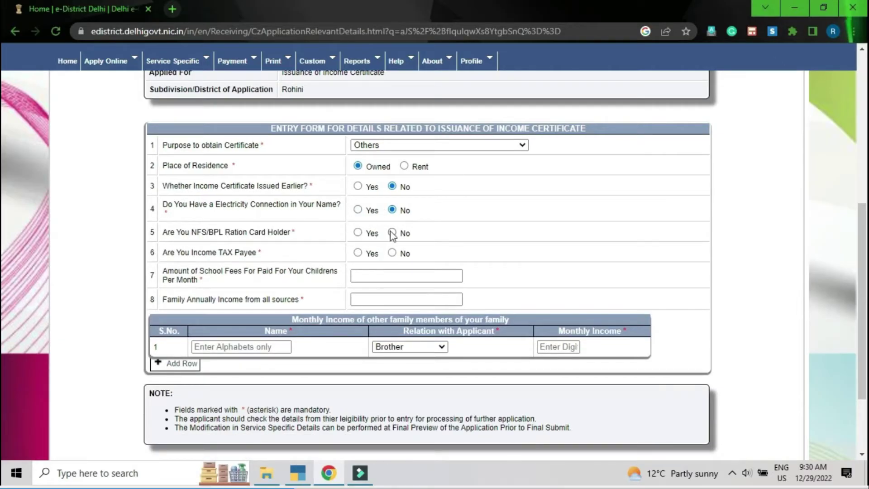
click(392, 233)
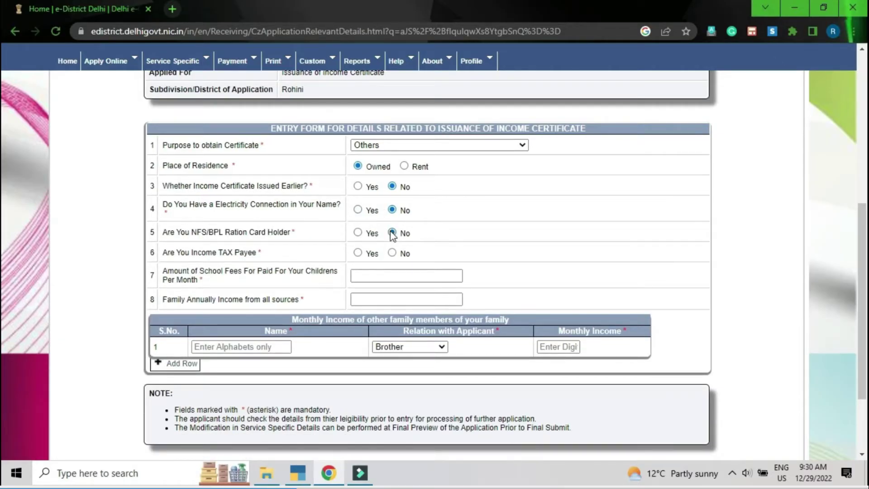
Step: Answer No to being an income tax payee and place the cursor in the monthly school fees field
click(358, 253)
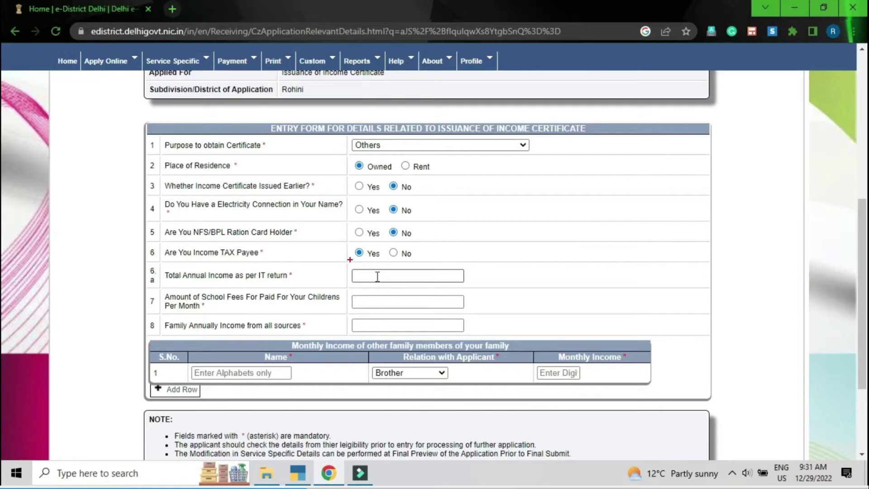
click(347, 261)
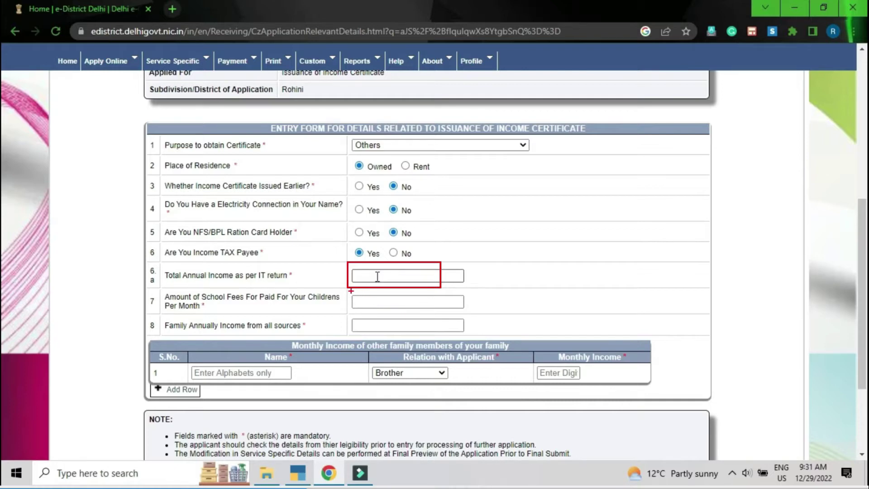
mouse_move(351, 290)
mouse_down()
mouse_move(364, 304)
mouse_move(428, 310)
mouse_up()
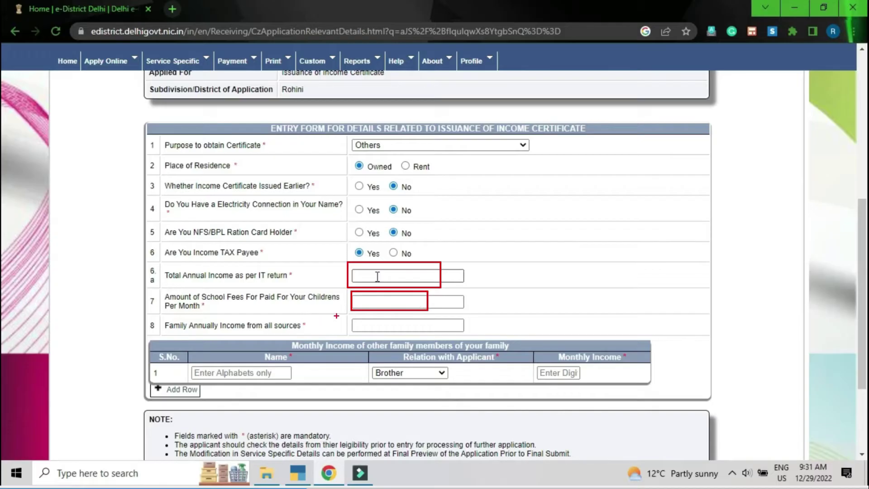
drag(349, 316, 441, 336)
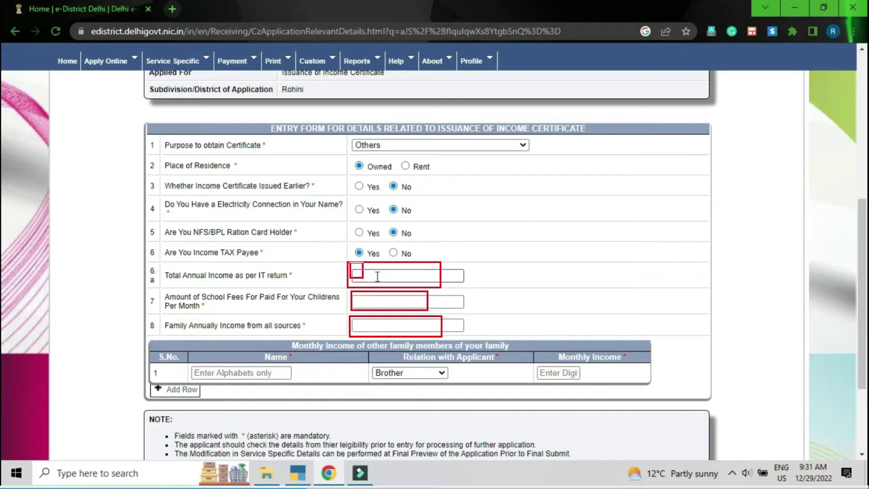
drag(350, 262, 435, 288)
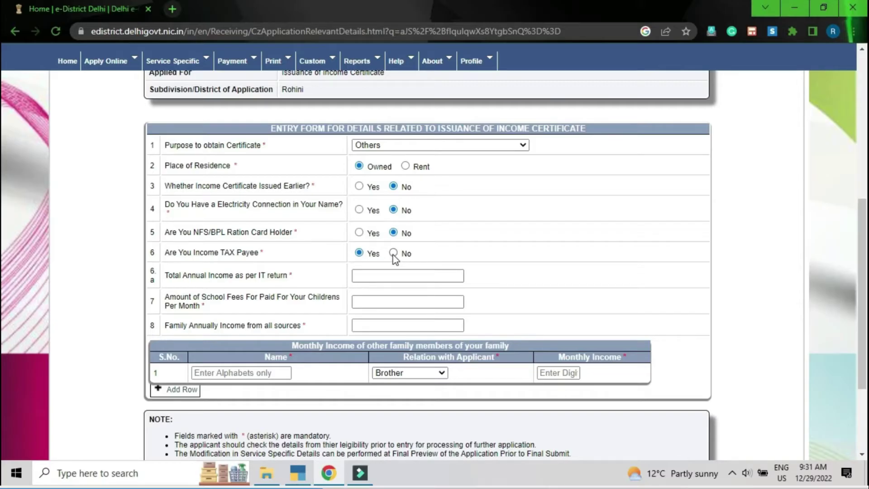
click(393, 254)
click(389, 276)
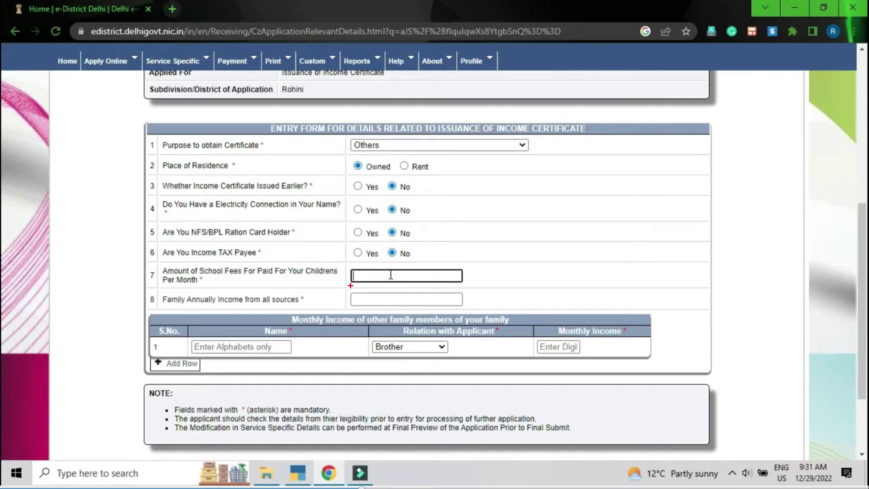
drag(351, 286, 448, 311)
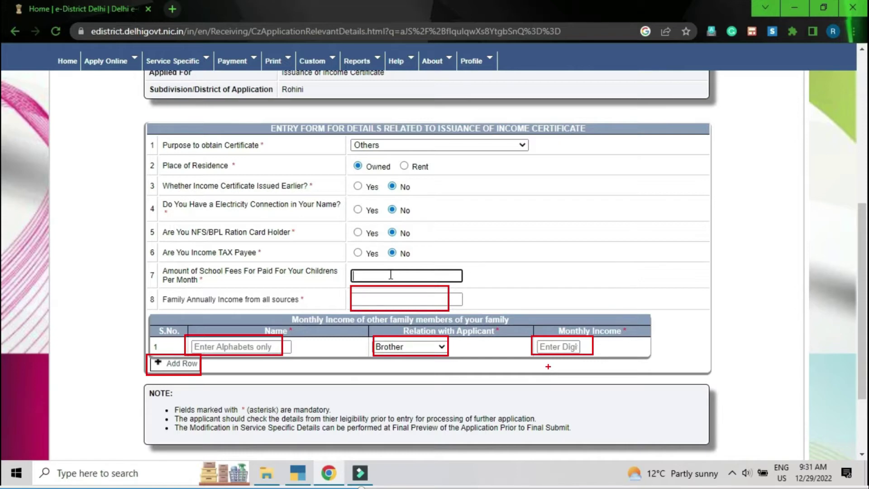
drag(345, 283, 442, 316)
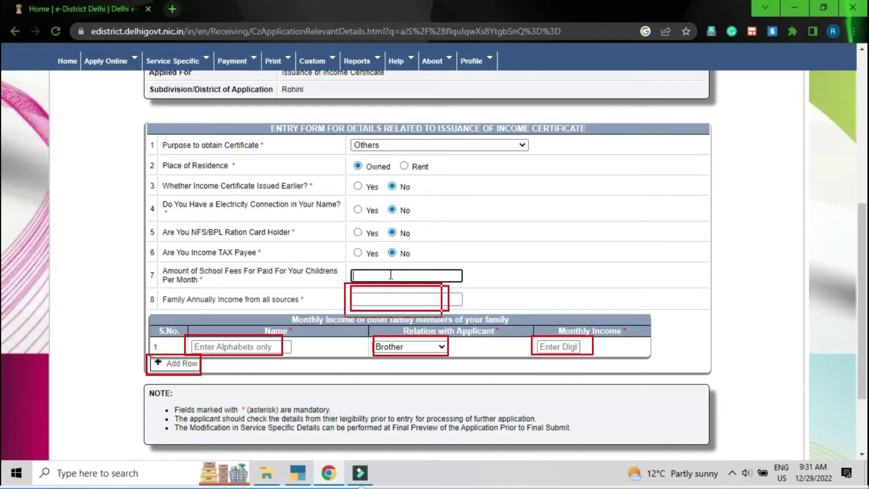
key(e)
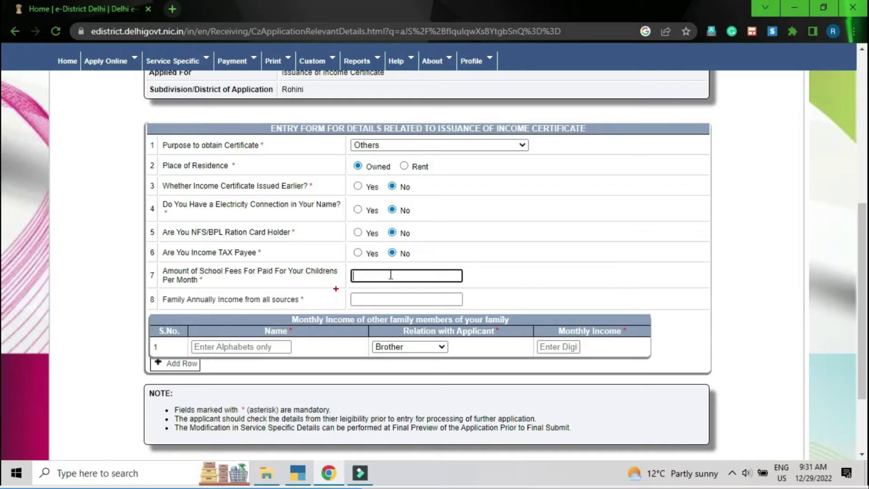
mouse_move(336, 288)
mouse_down()
mouse_move(415, 311)
mouse_move(504, 312)
mouse_up()
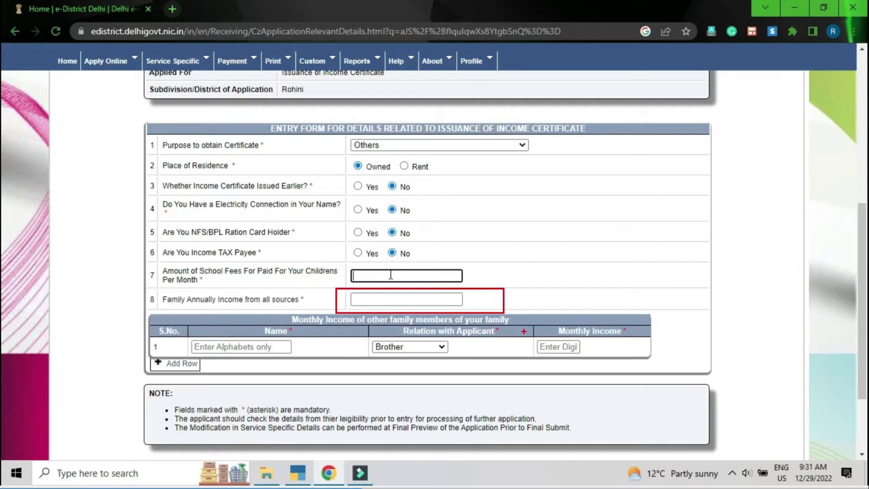
mouse_move(524, 332)
mouse_down()
mouse_move(534, 345)
mouse_move(592, 361)
mouse_up()
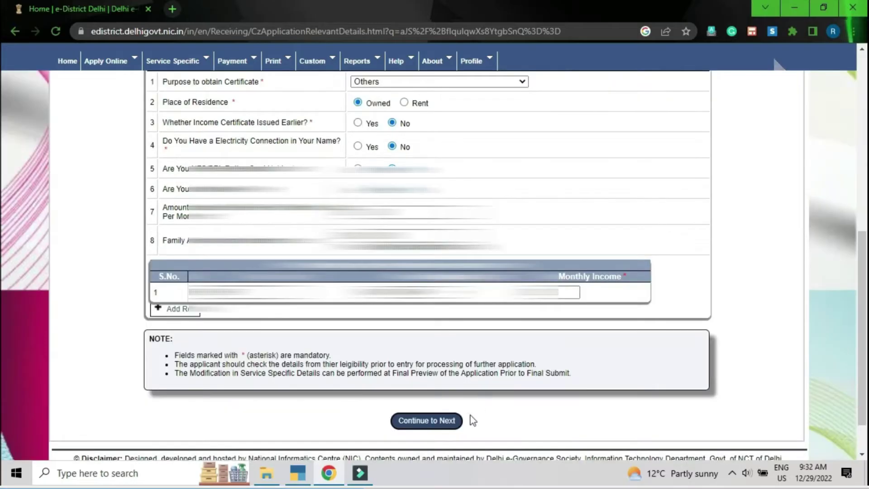
Step: Submit the service-specific details and continue to the list of supporting documents
click(450, 422)
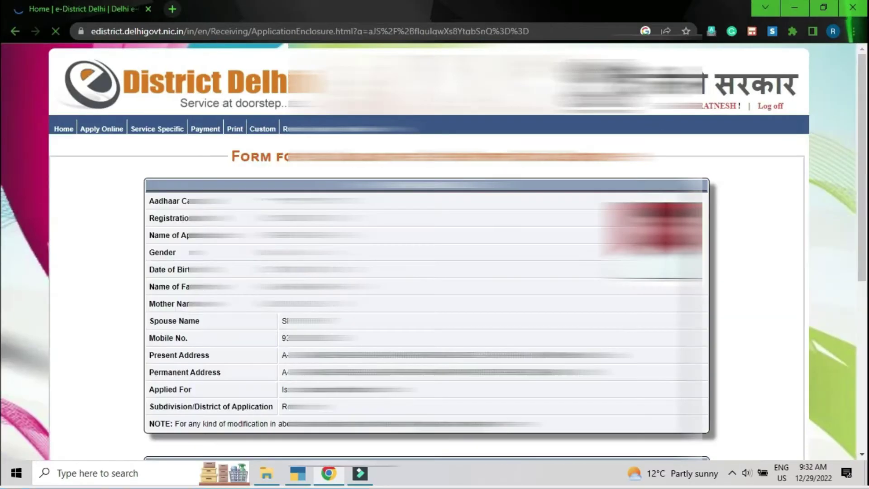
scroll(450, 427, down, 3)
scroll(532, 292, down, 5)
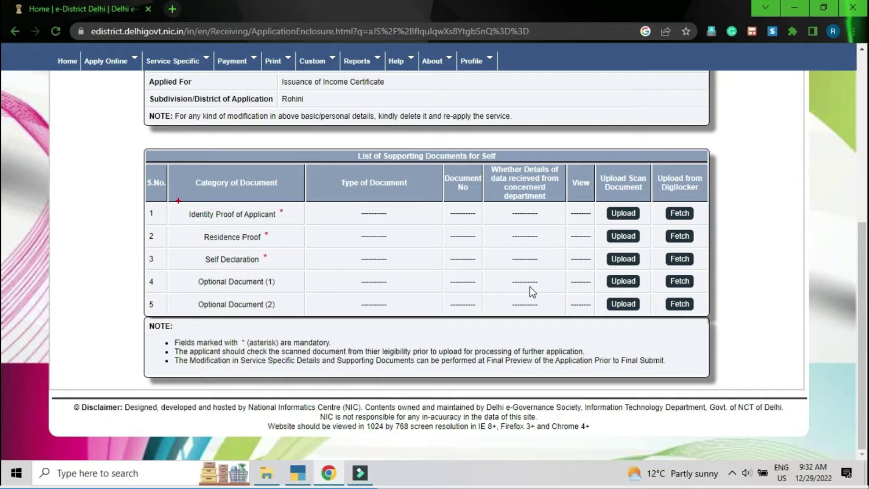
mouse_move(178, 200)
mouse_down()
mouse_move(205, 222)
mouse_move(288, 223)
mouse_up()
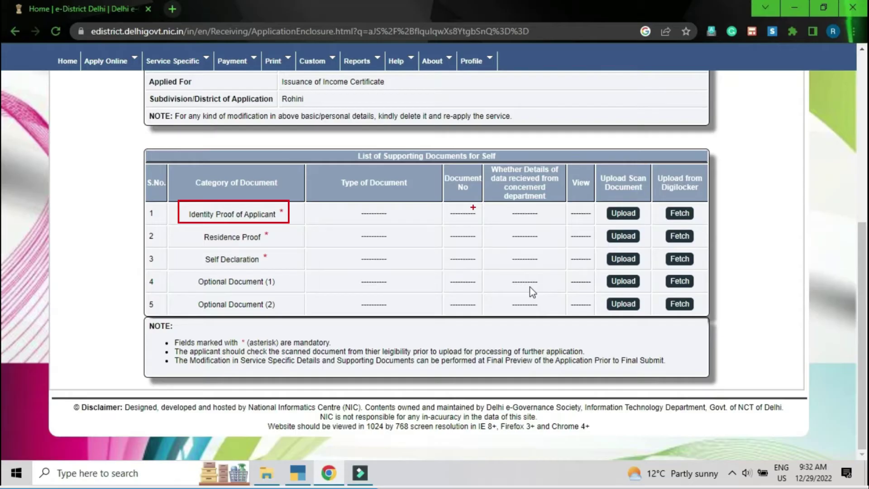
drag(597, 203, 644, 222)
mouse_move(193, 226)
mouse_down()
mouse_move(221, 242)
mouse_move(280, 250)
mouse_up()
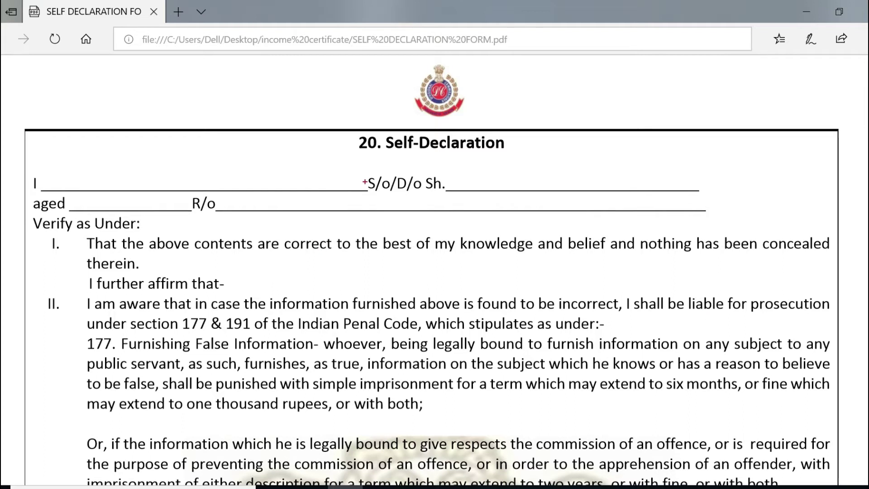
Step: Examine the self-declaration form's blanks for name, parent, age, address, date, place and signature
click(84, 172)
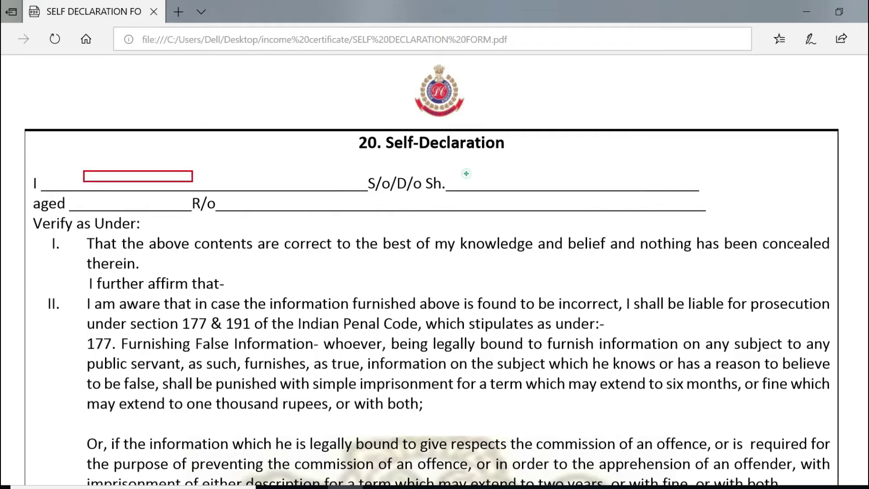
drag(466, 174, 601, 193)
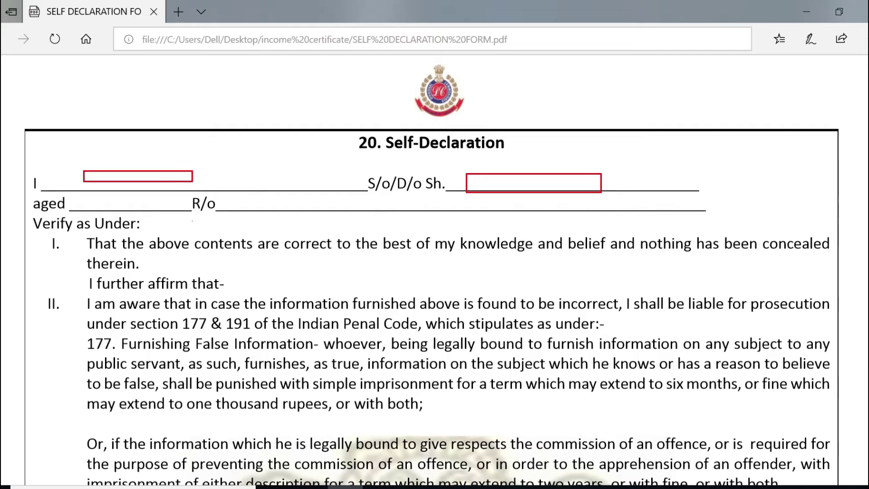
drag(107, 203, 154, 210)
drag(246, 197, 421, 210)
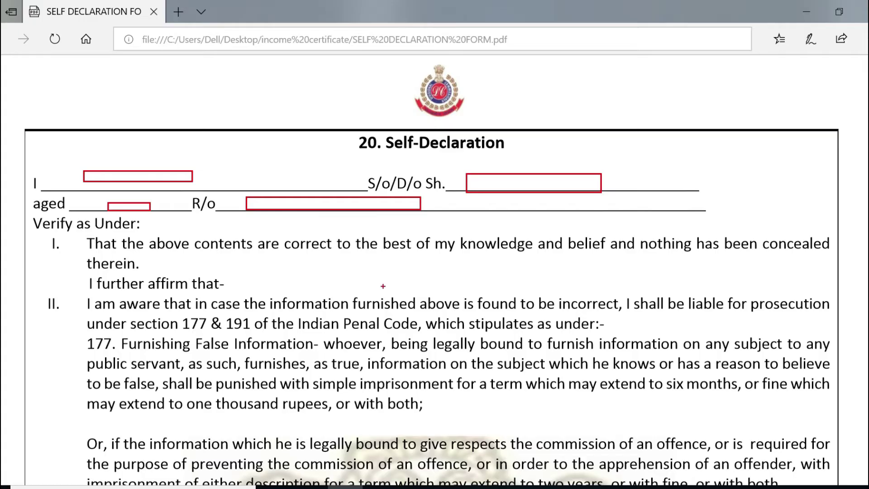
key(Escape)
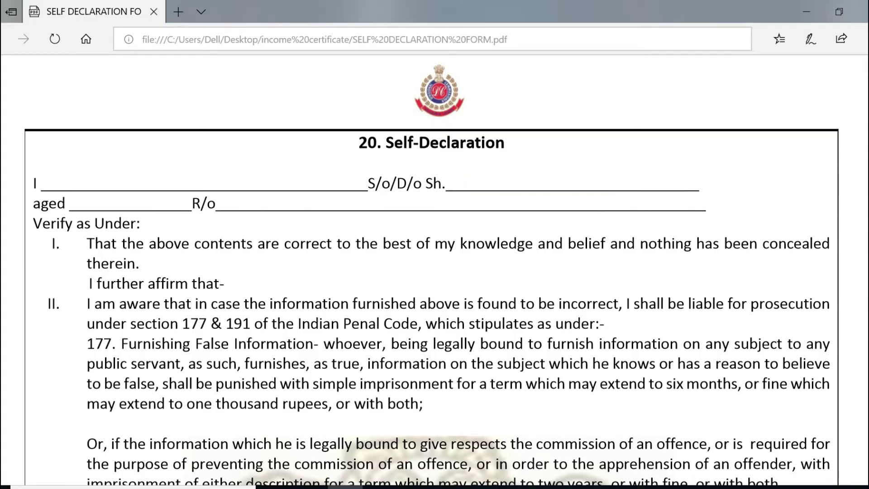
scroll(432, 270, down, 7)
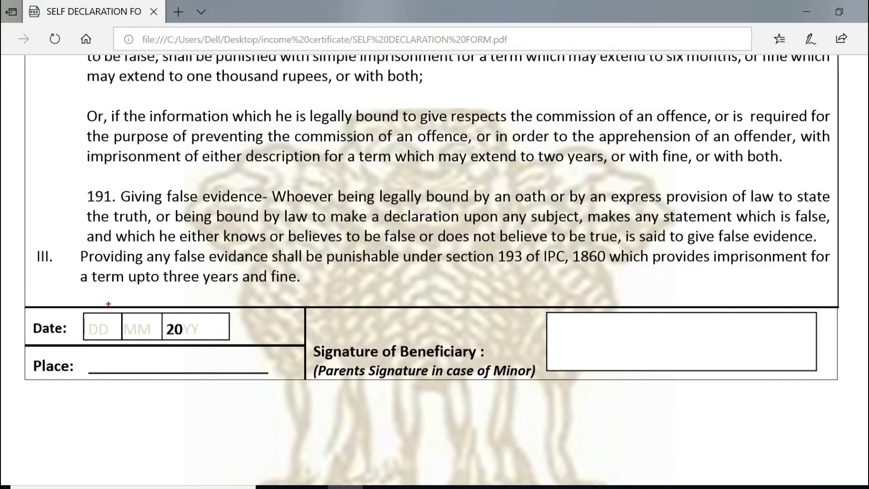
drag(77, 304, 205, 340)
drag(208, 337, 264, 341)
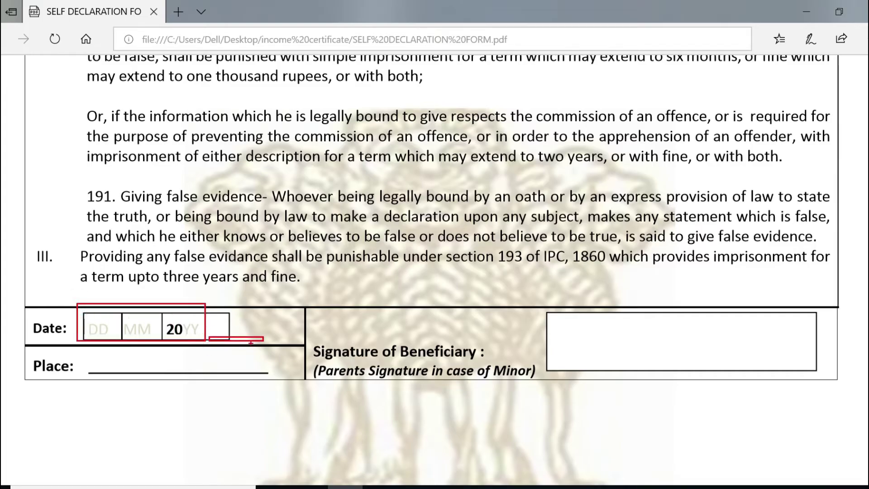
key(ctrl+z)
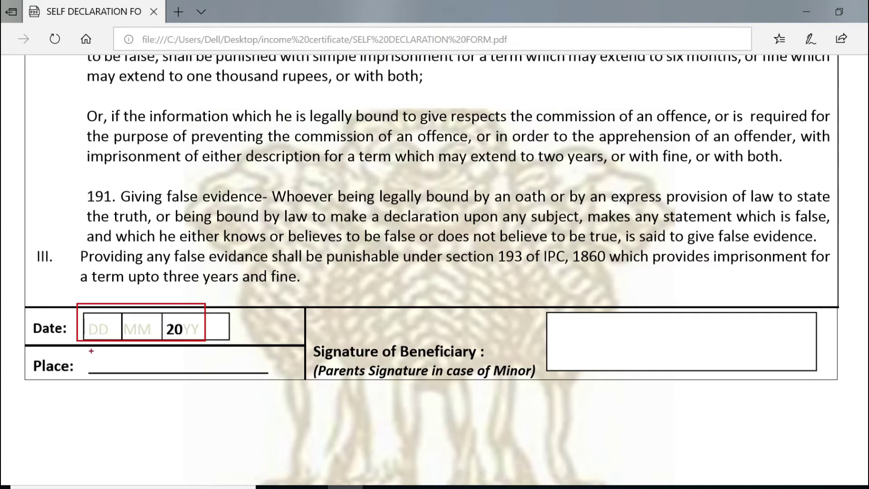
drag(91, 351, 160, 369)
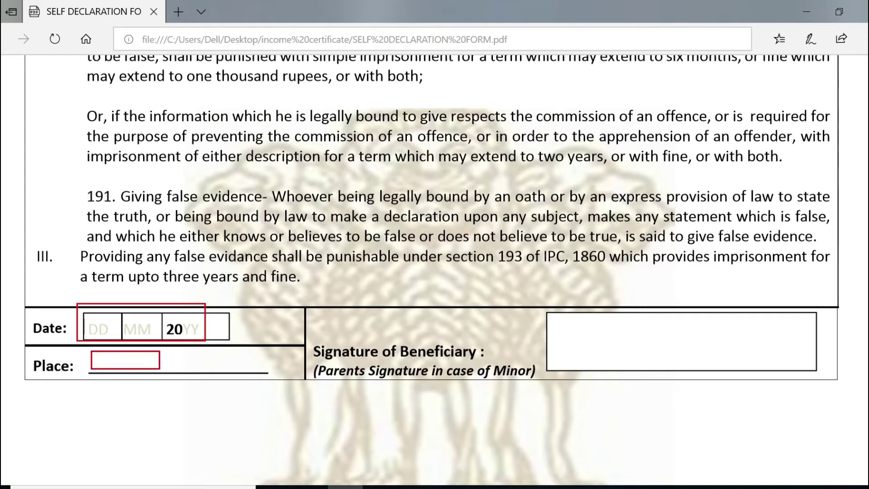
mouse_move(643, 320)
mouse_down()
mouse_move(761, 348)
mouse_move(773, 359)
mouse_up()
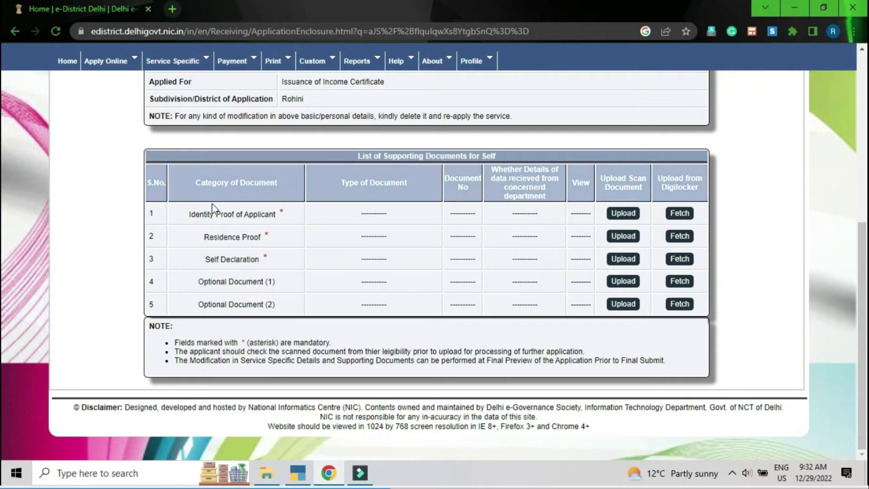
Step: Upload the Aadhaar Card as the applicant's identity proof and acknowledge the upload
click(630, 220)
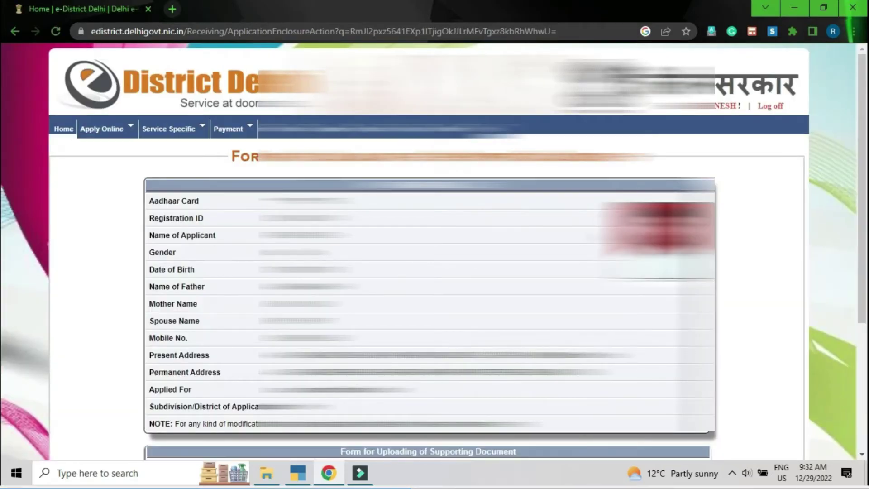
scroll(429, 253, down, 5)
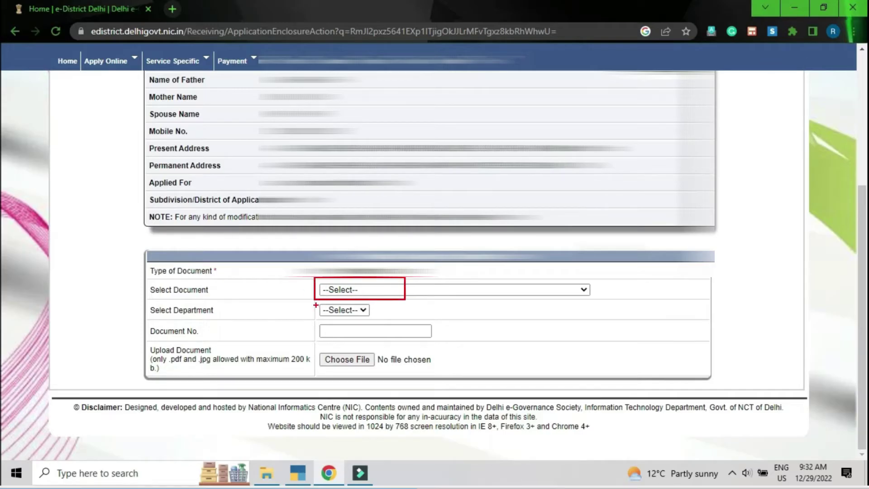
mouse_move(317, 300)
mouse_down()
mouse_move(330, 315)
mouse_move(382, 321)
mouse_up()
drag(309, 318, 442, 348)
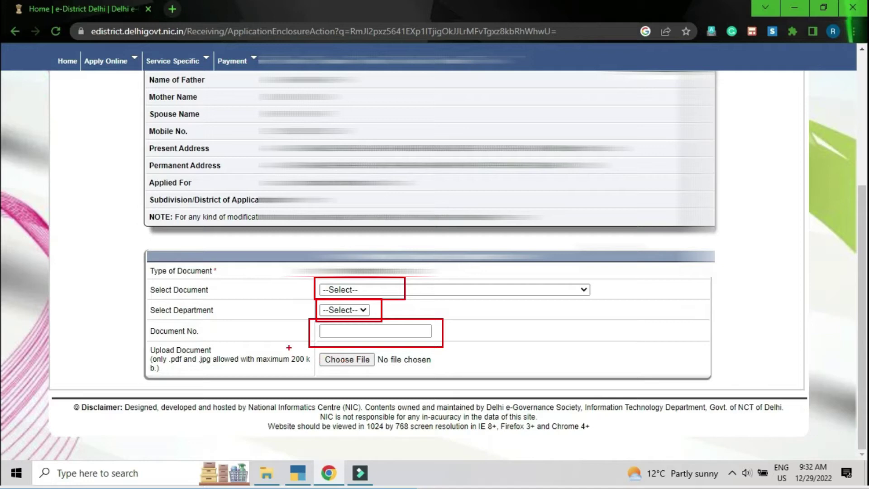
mouse_move(254, 351)
mouse_down()
mouse_move(277, 366)
mouse_move(316, 369)
mouse_up()
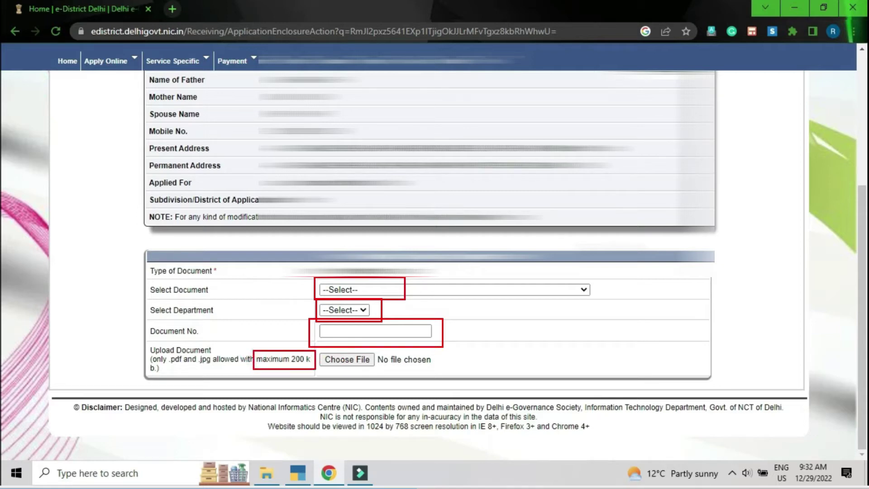
key(Escape)
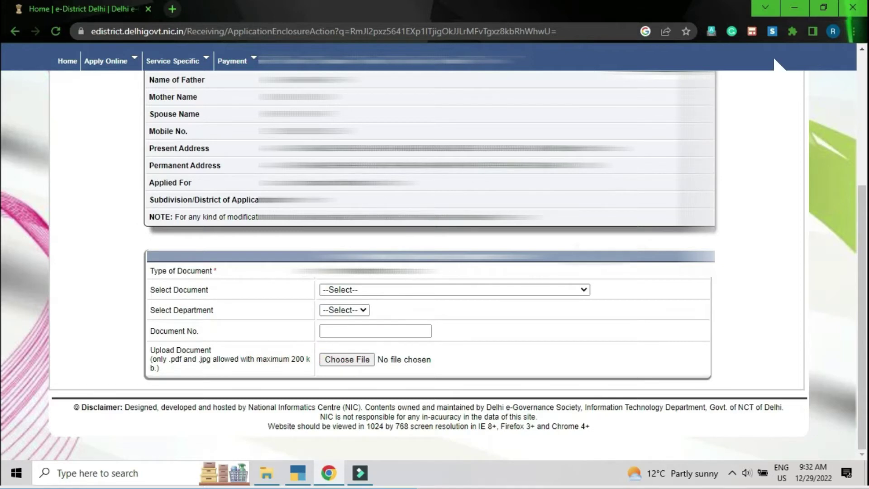
click(449, 292)
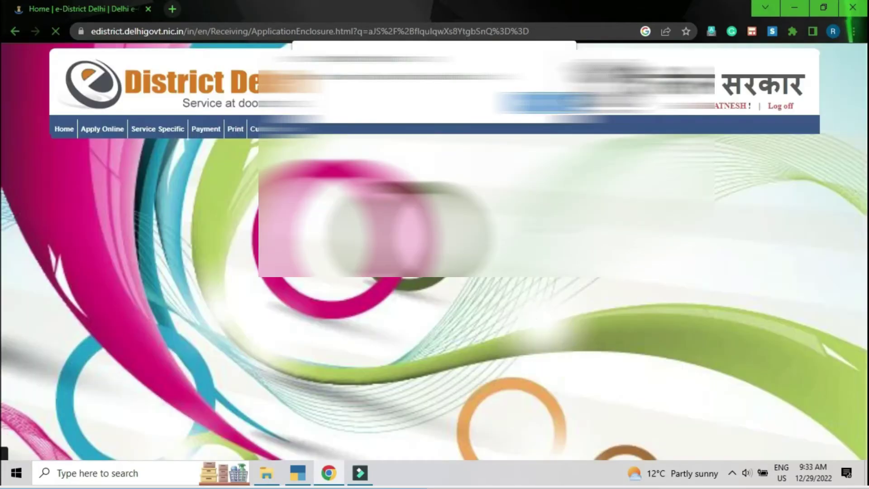
click(541, 103)
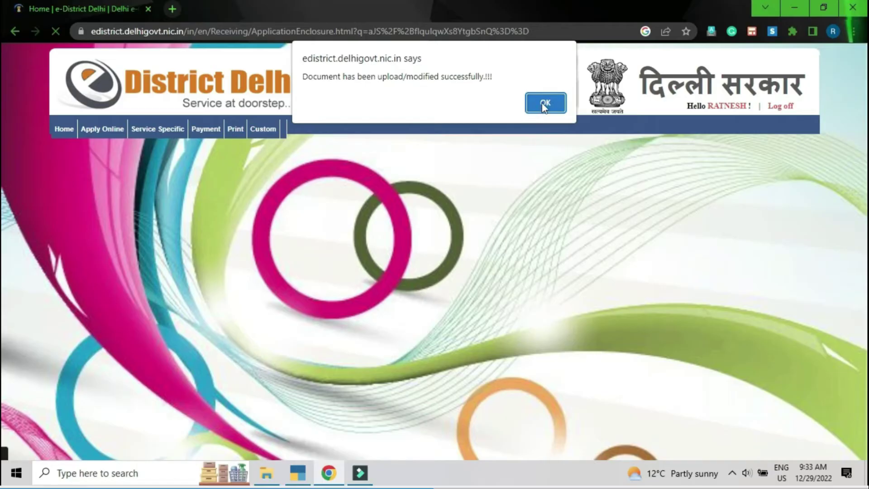
Step: Upload the Aadhaar Card as the residence proof
scroll(563, 376, down, 7)
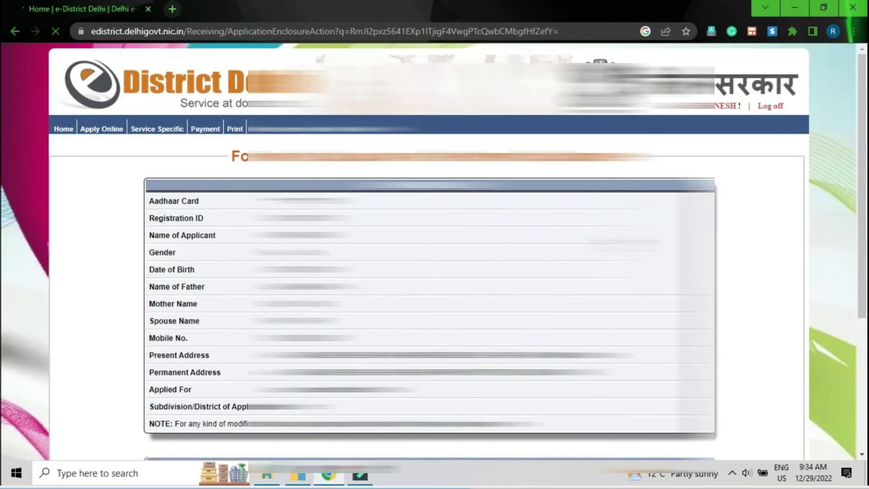
scroll(594, 254, down, 5)
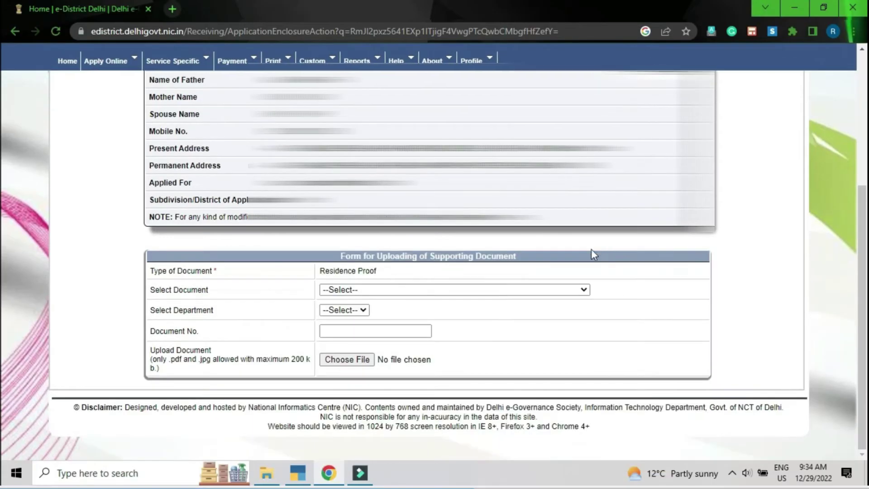
click(503, 291)
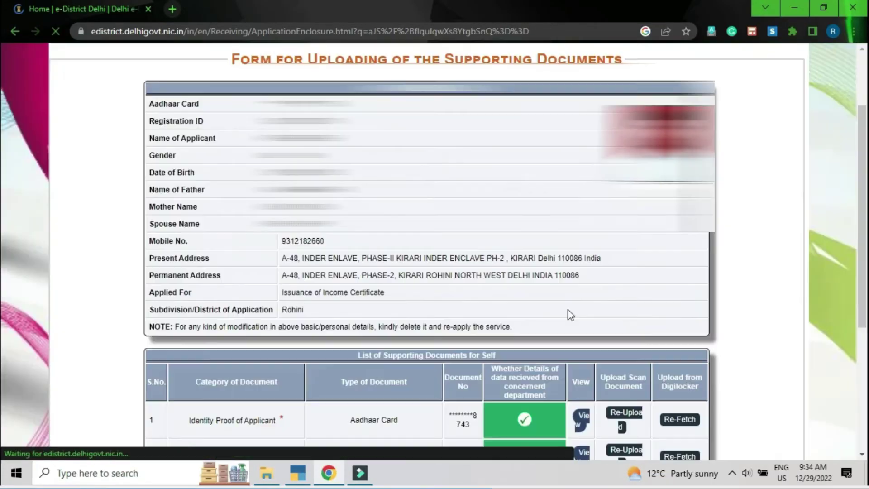
Step: Open the upload form for the self declaration and choose Self Declaration as the document
scroll(593, 326, down, 10)
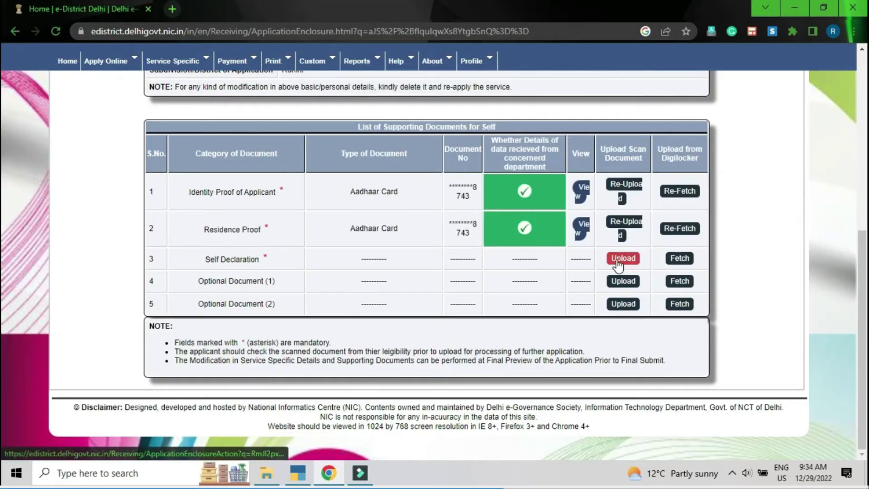
click(617, 262)
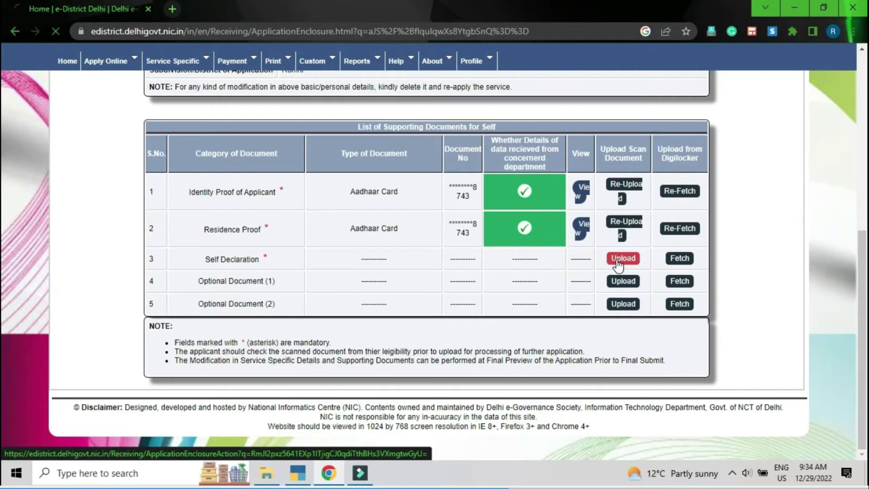
scroll(434, 254, down, 5)
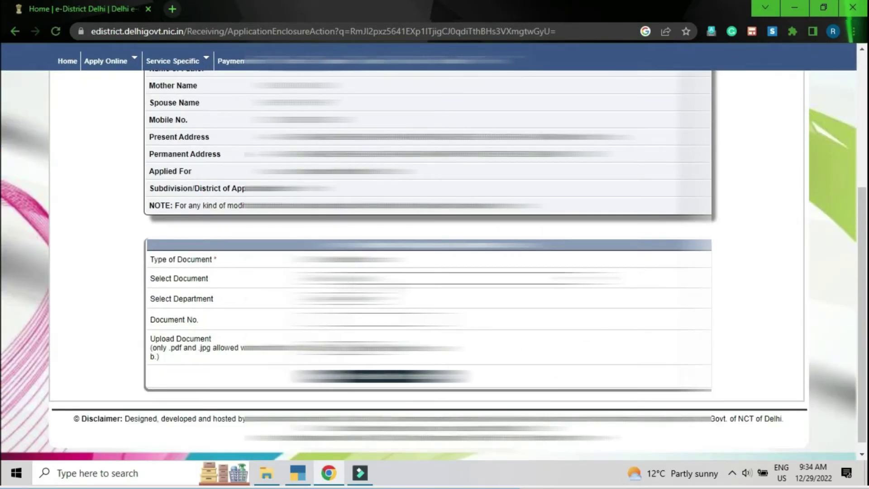
click(368, 281)
click(368, 297)
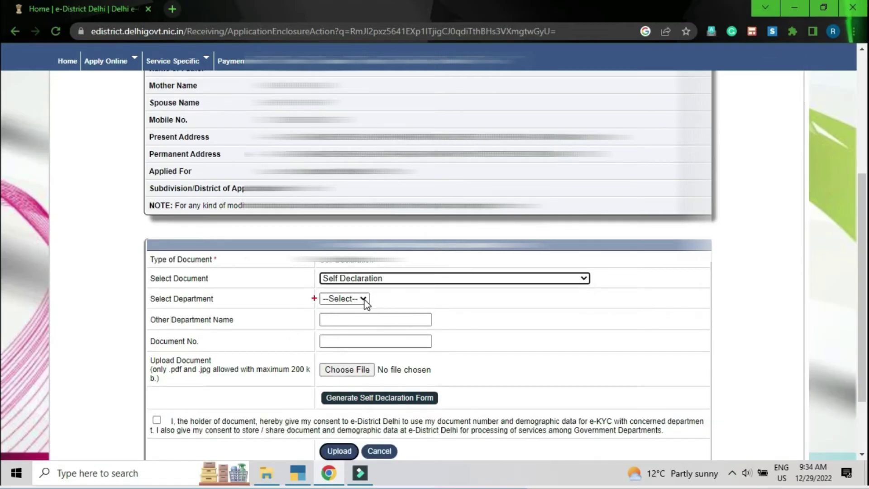
drag(314, 288, 370, 307)
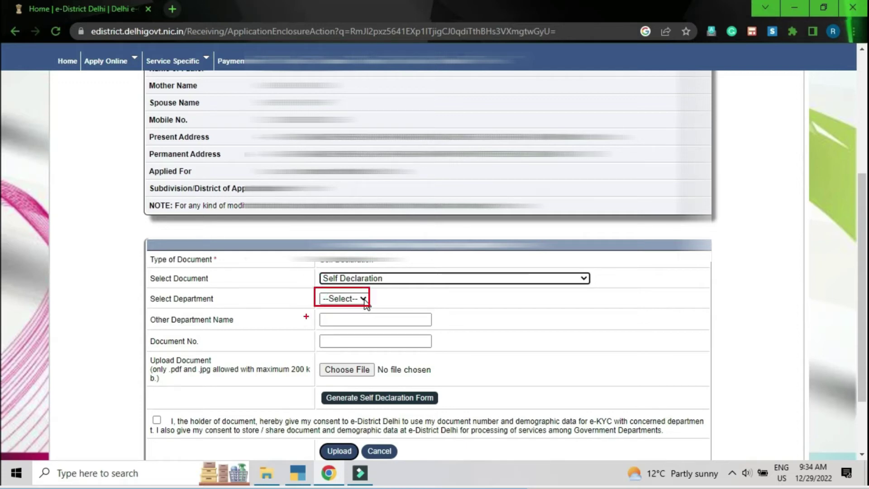
drag(315, 311, 436, 332)
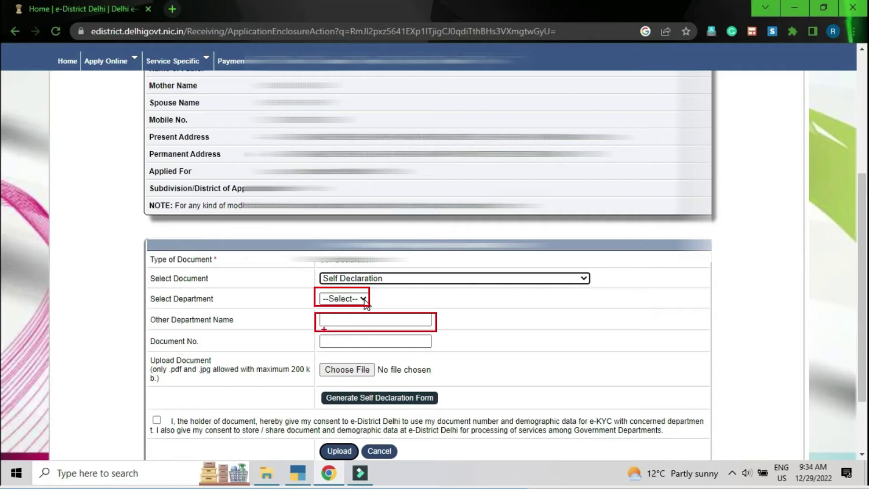
mouse_move(315, 330)
mouse_down()
mouse_move(343, 346)
mouse_move(442, 352)
mouse_up()
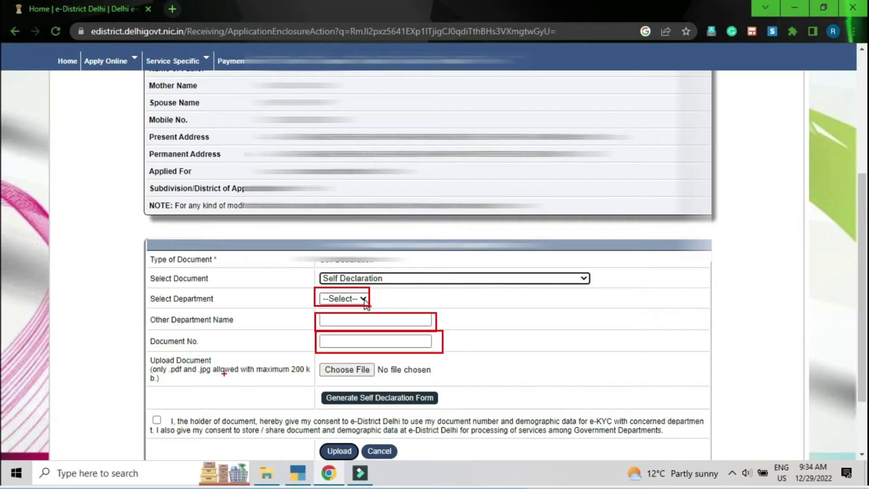
drag(318, 357, 366, 378)
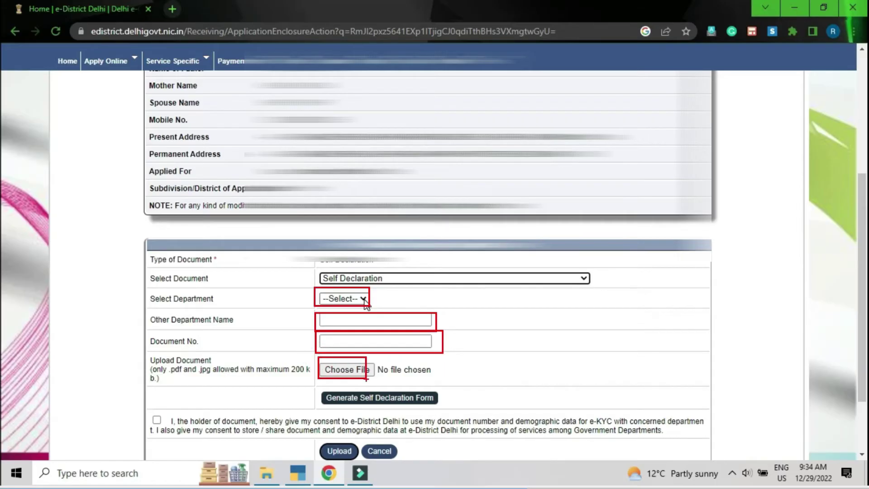
key(Escape)
Step: Upload the self-declaration PDF with department Other, other department name "self declaration", a document number and consent given, and acknowledge the upload
click(358, 298)
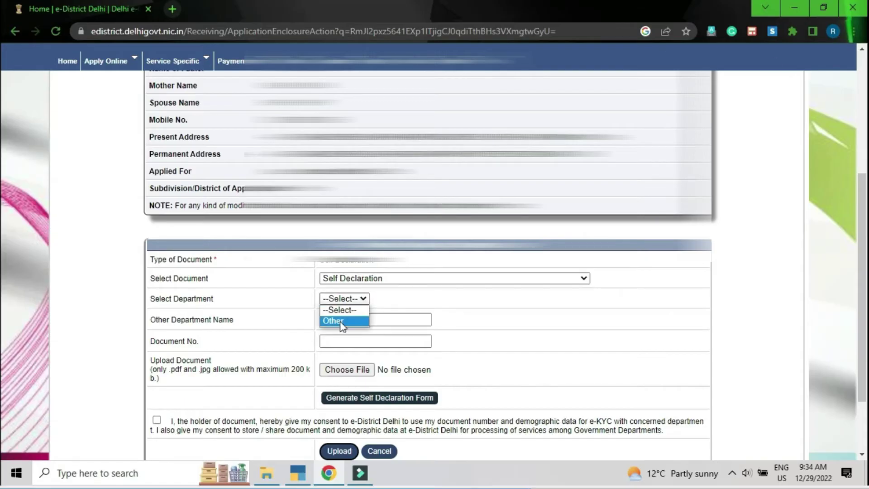
click(343, 321)
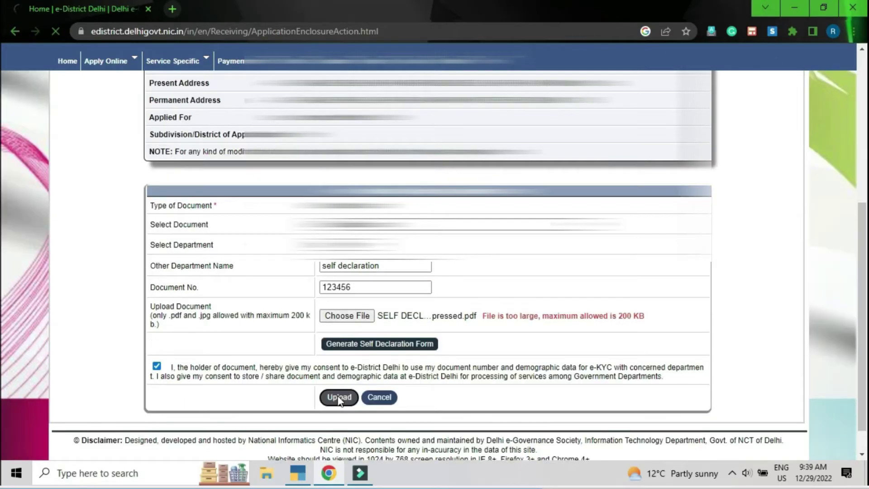
click(339, 398)
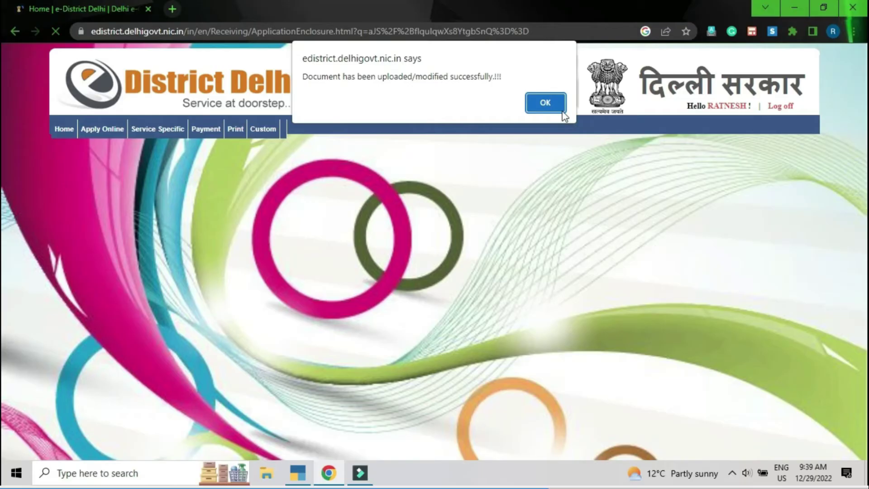
click(559, 107)
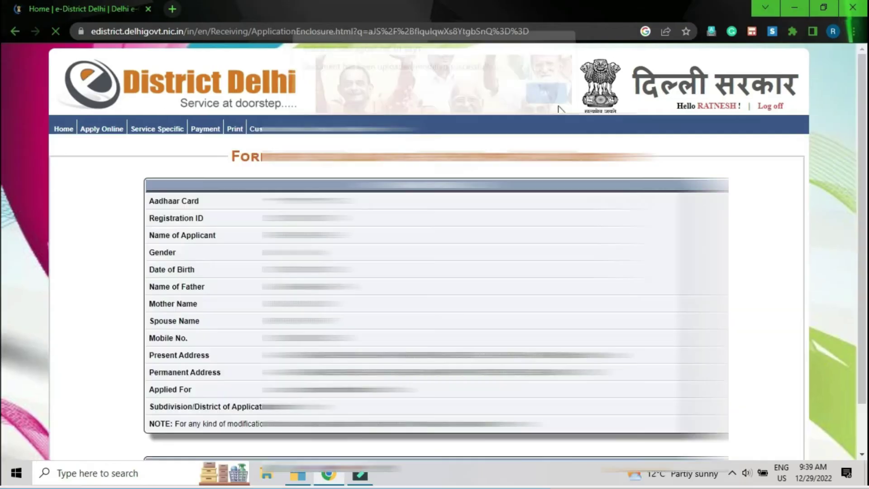
Step: Open the upload form for Optional Document (1) and choose Other as the document
scroll(559, 108, down, 7)
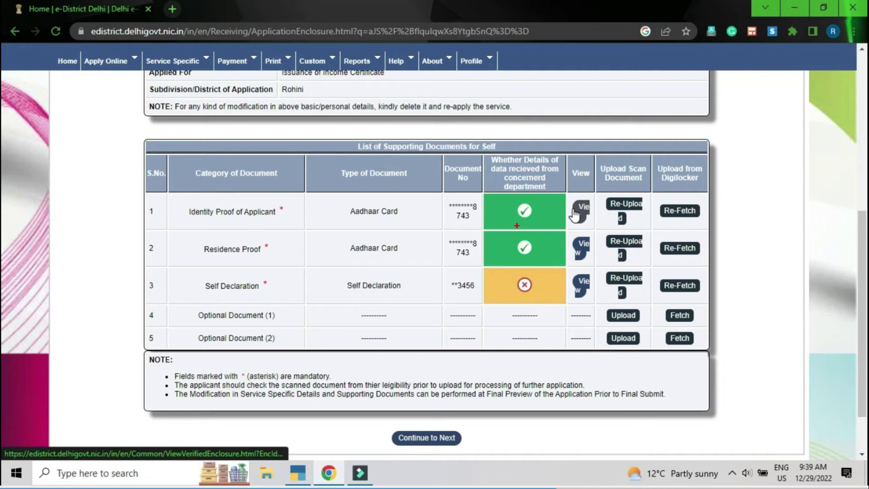
mouse_move(514, 231)
mouse_down()
mouse_move(545, 258)
mouse_move(526, 284)
mouse_move(550, 297)
mouse_up()
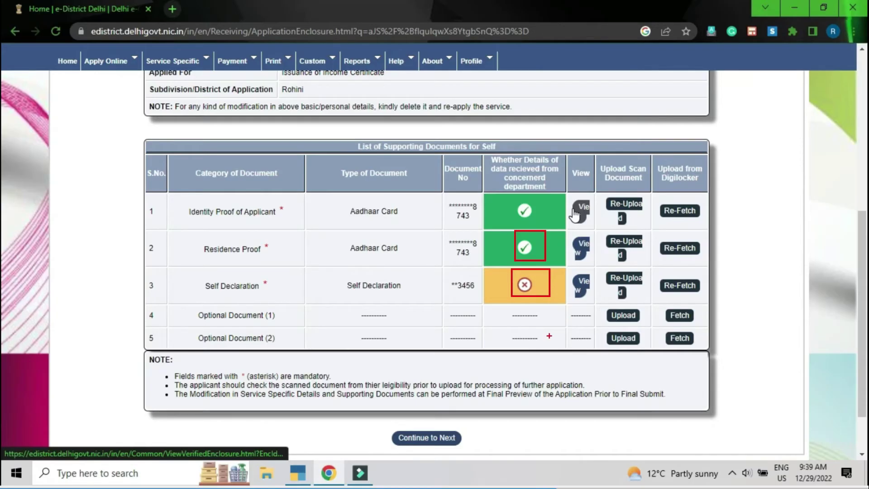
key(Escape)
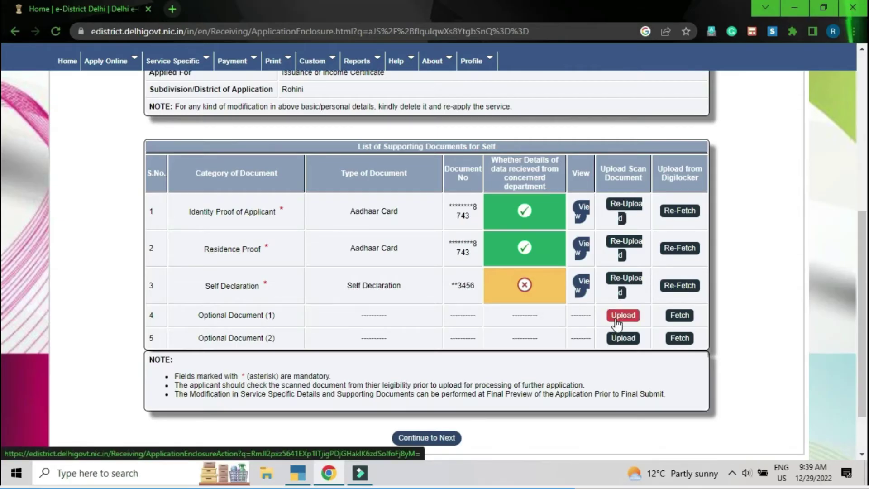
click(616, 320)
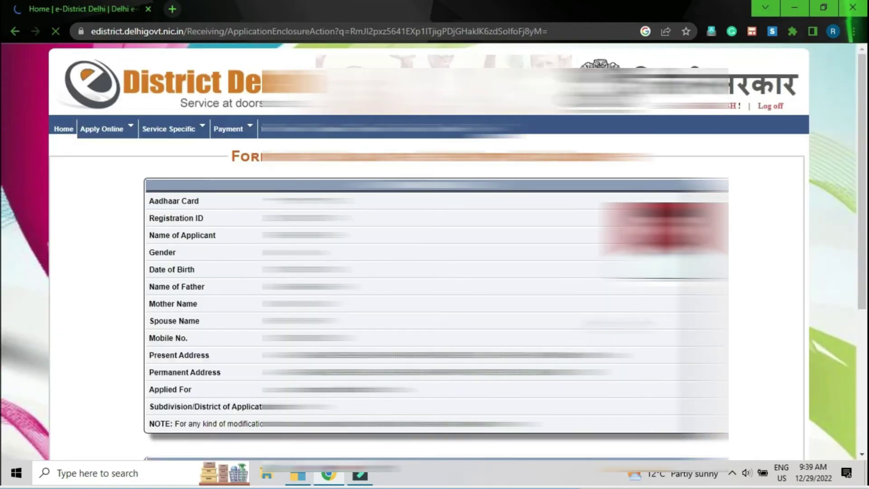
scroll(434, 251, down, 5)
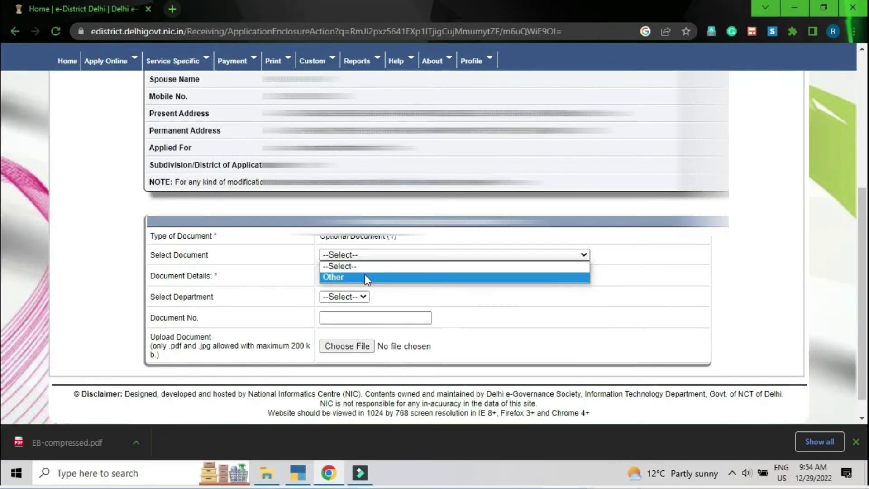
click(366, 276)
click(369, 275)
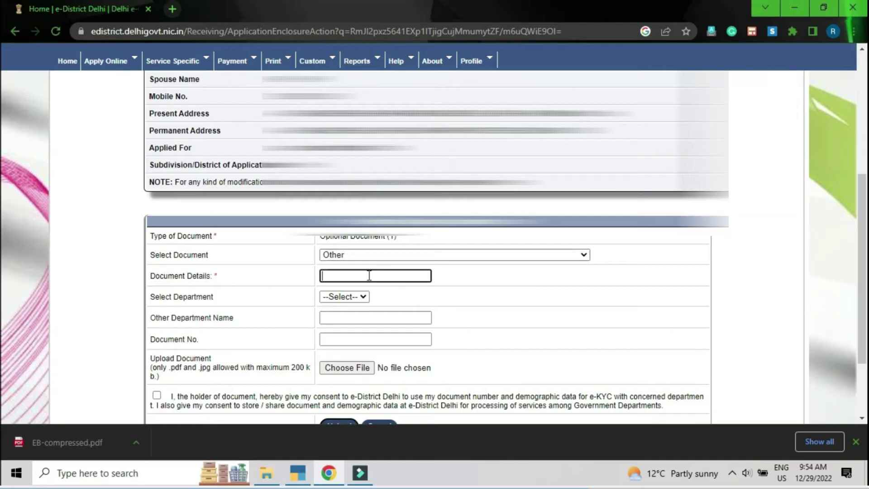
Step: Fill in the document details of Optional Document (1) as ELECTRICITY BILL
text(ELECTRIV)
drag(310, 286, 380, 307)
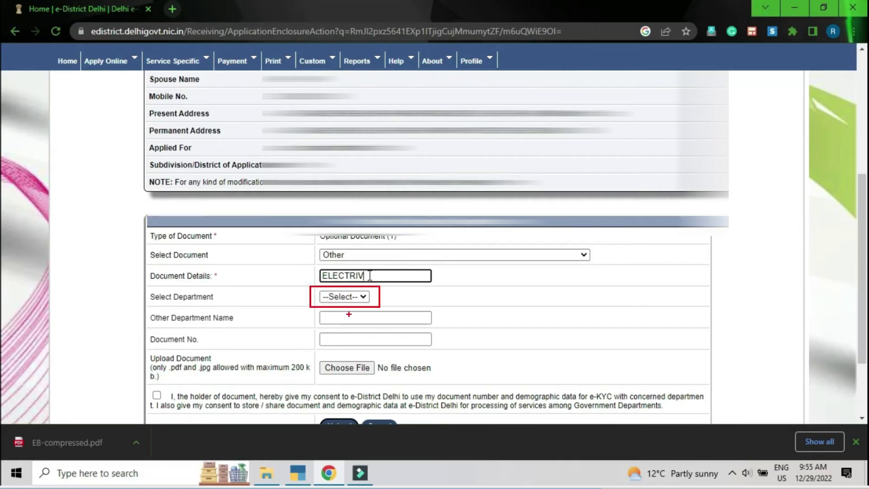
drag(318, 309, 440, 326)
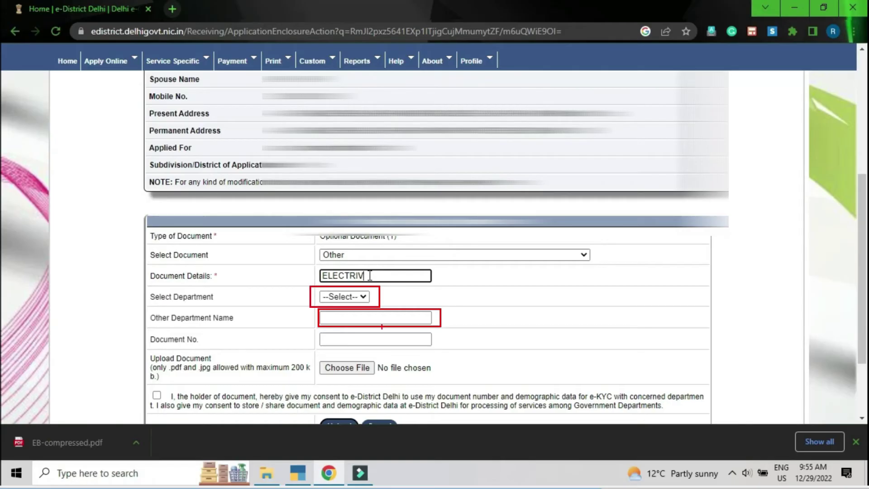
mouse_move(312, 331)
mouse_down()
mouse_move(368, 349)
mouse_move(420, 350)
mouse_up()
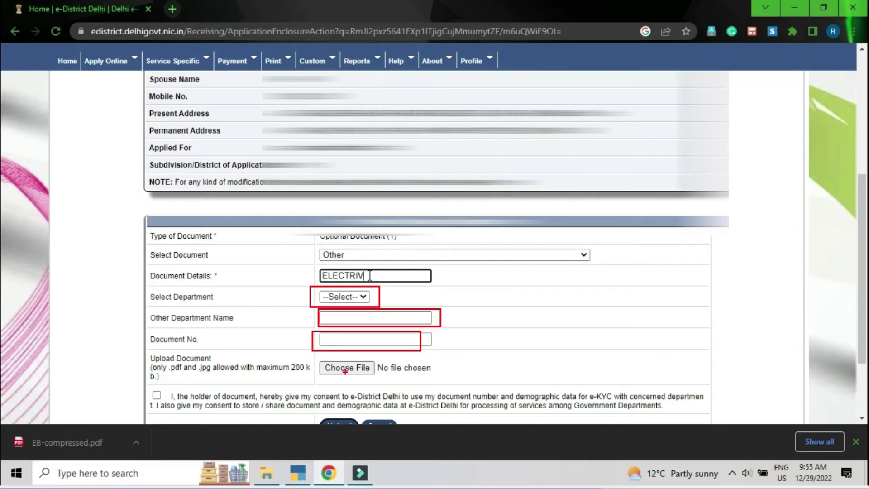
key(Escape)
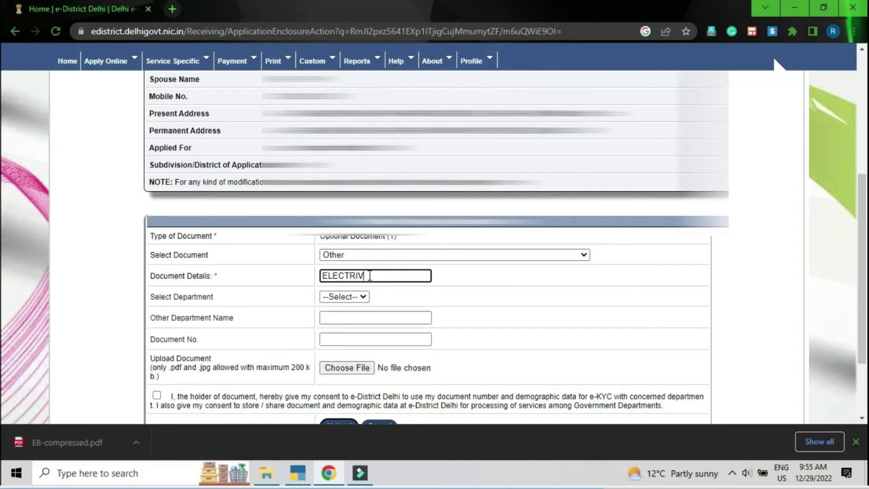
key(BackSpace)
key(BackSpace)
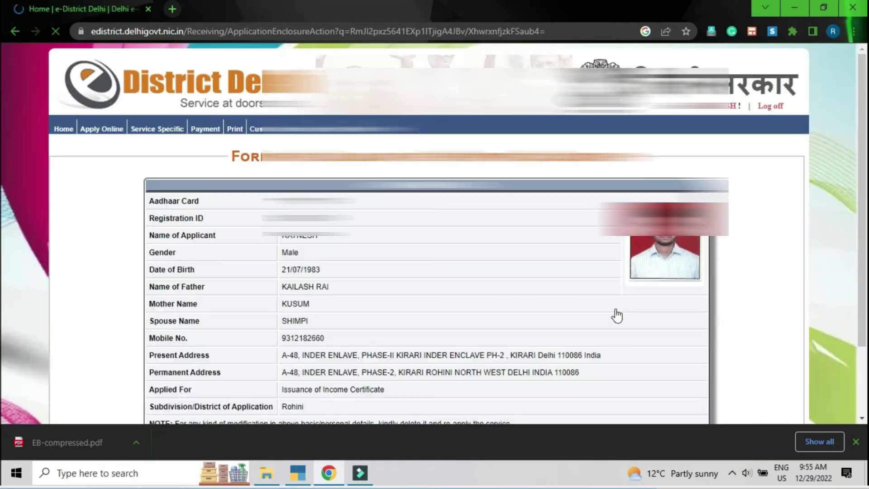
Step: Upload BANK STATEMENT.pdf as Optional Document (2), with document Other, details BANK STATEMENT and consent given
scroll(490, 283, down, 5)
click(358, 245)
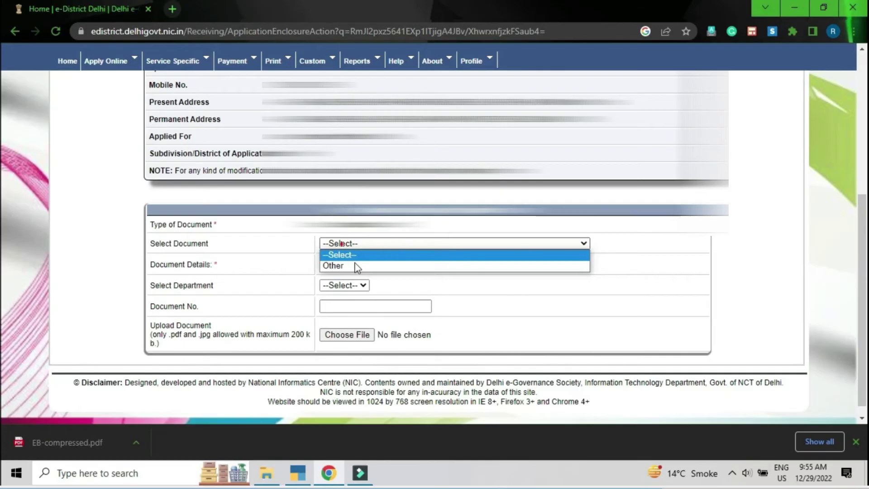
click(311, 251)
drag(310, 252, 353, 270)
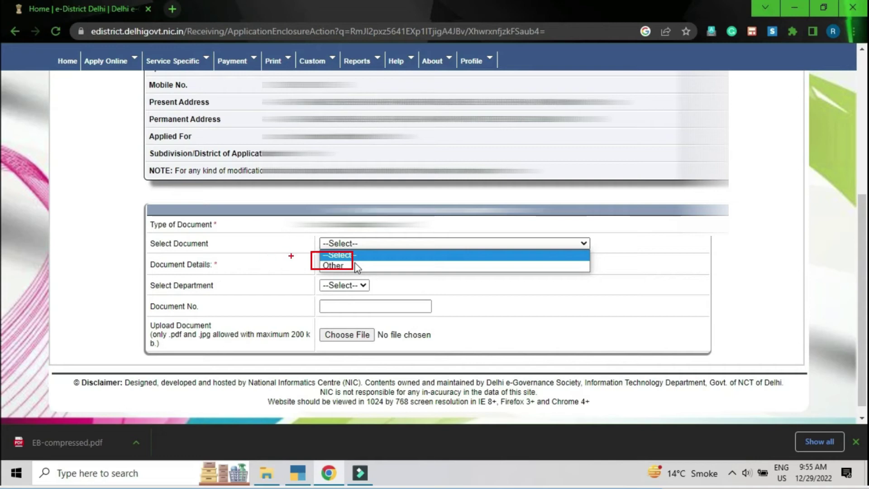
drag(292, 256, 423, 273)
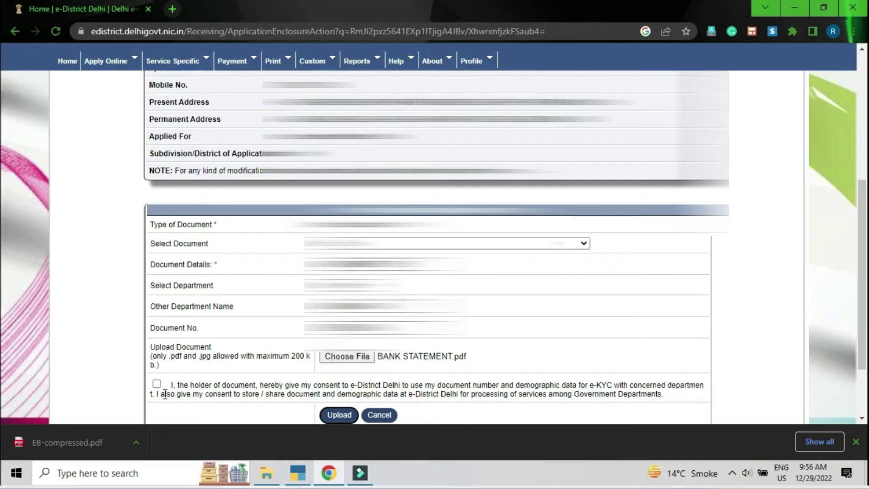
click(156, 384)
click(342, 414)
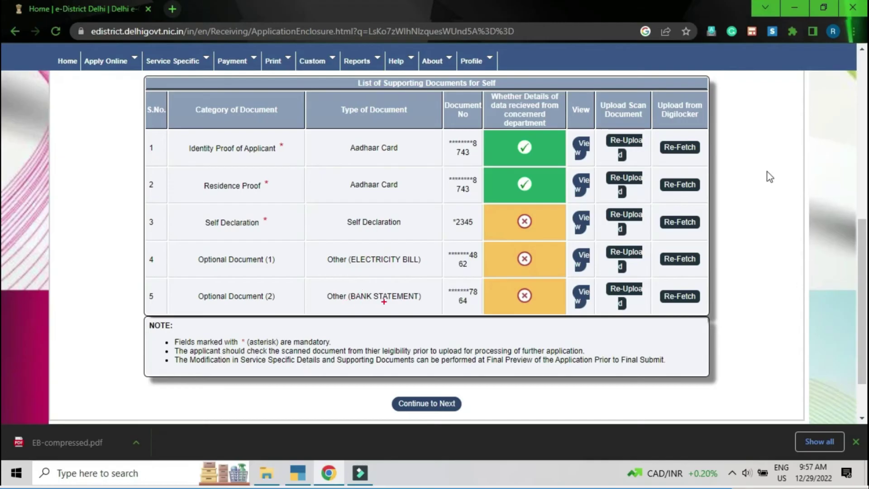
Step: Continue from the list of supporting documents to the applicant's photograph section
click(382, 381)
click(447, 405)
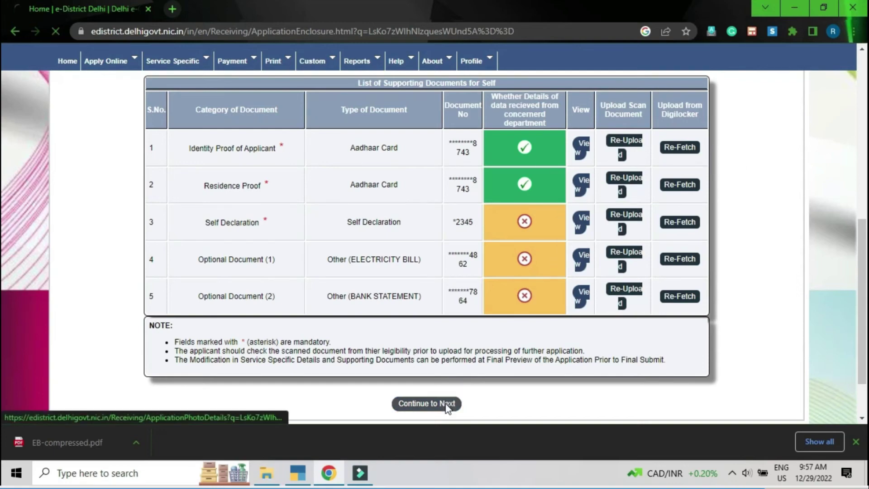
scroll(435, 226, down, 7)
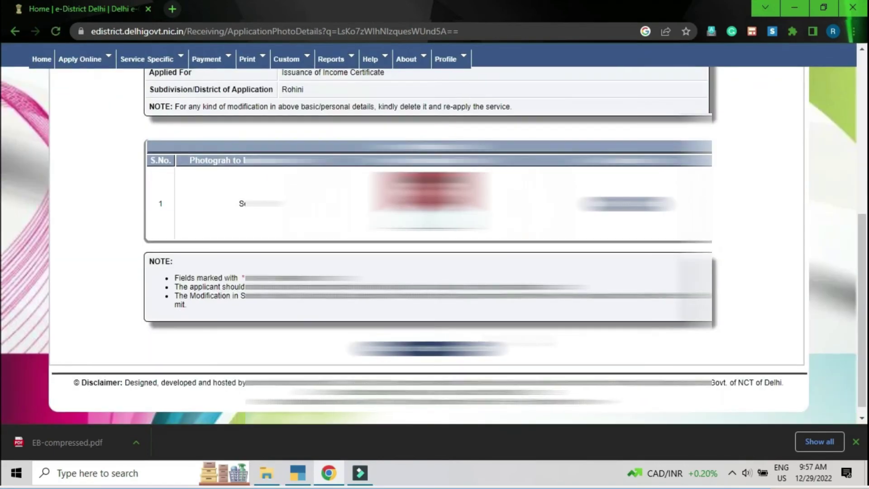